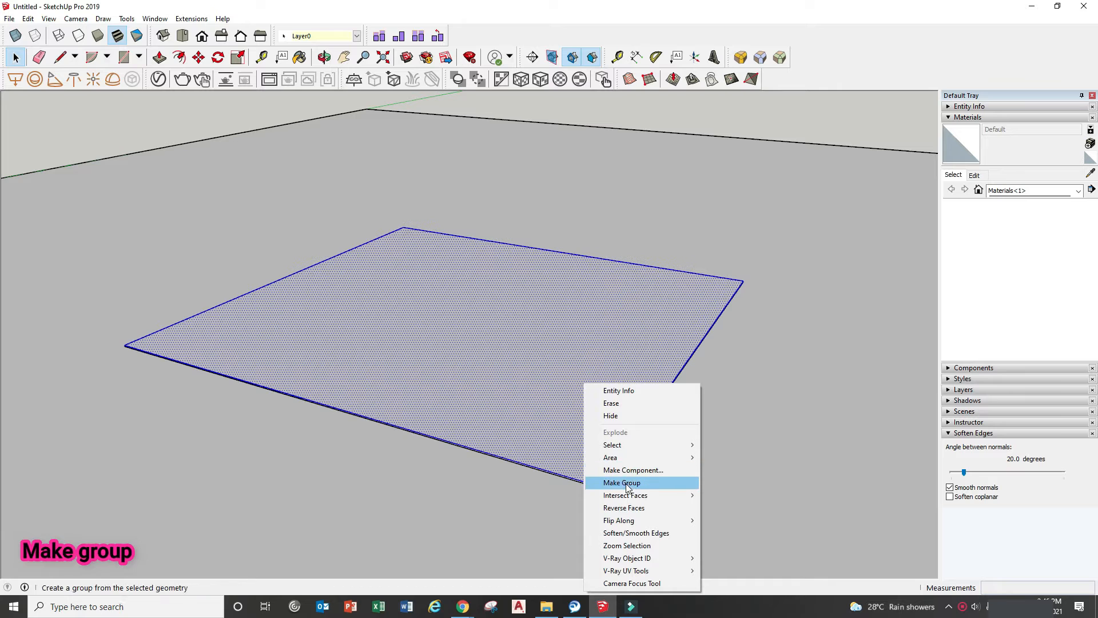
- Turn the selected square carpet slab on the floor into a group
left_click(629, 486)
middle_click_drag(625, 480, 364, 358)
scroll(544, 358, "up", 2)
scroll(545, 357, "down", 2)
middle_click_drag(522, 369, 464, 432)
scroll(346, 388, "up", 2)
scroll(458, 379, "down", 1)
- Add V-Ray Fur to the square carpet group
left_click(543, 325)
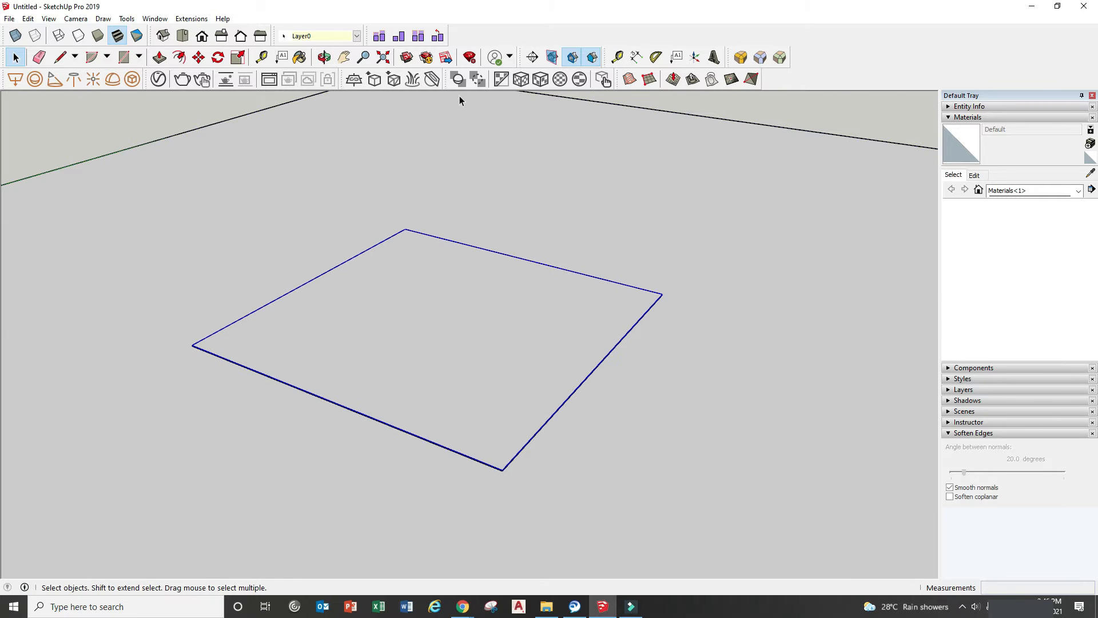
left_click(412, 80)
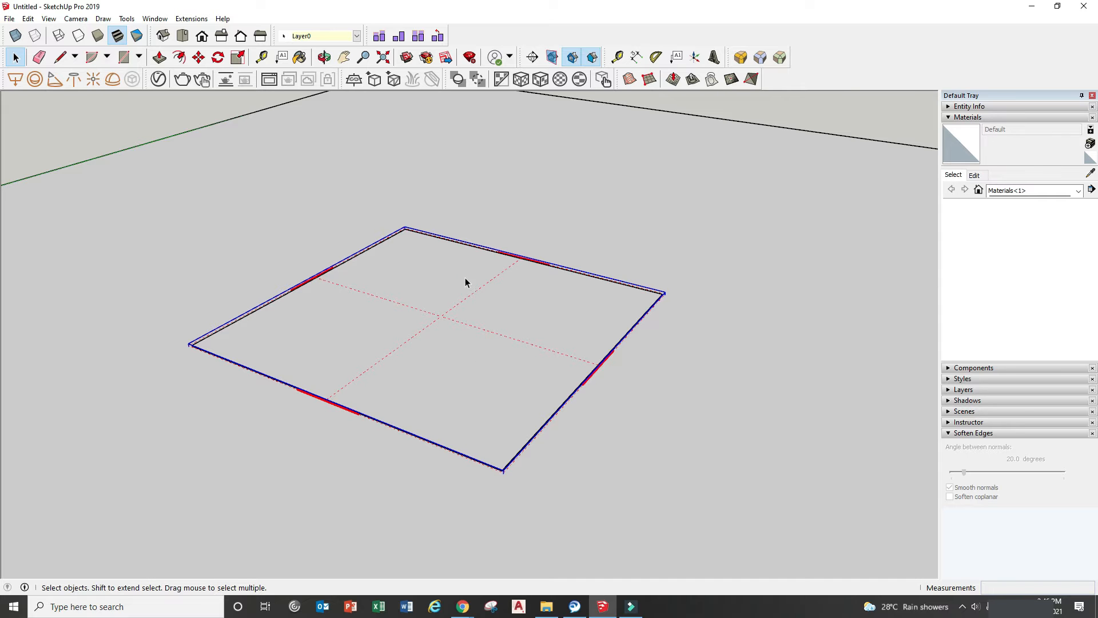
scroll(425, 356, "up", 3)
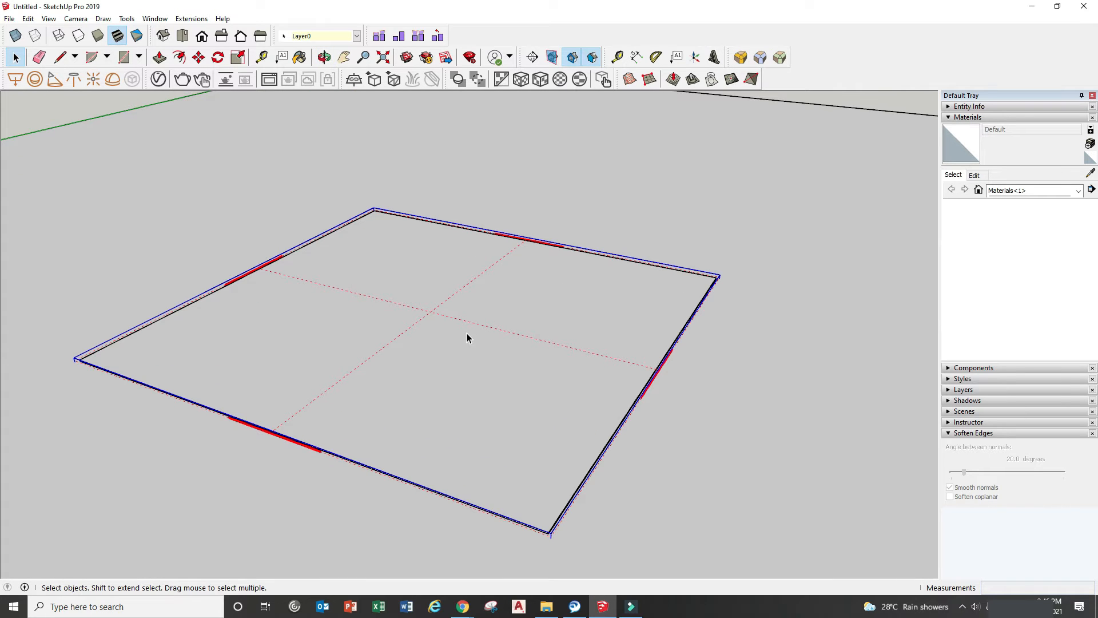
middle_click_drag(436, 326, 517, 424)
scroll(499, 423, "up", 2)
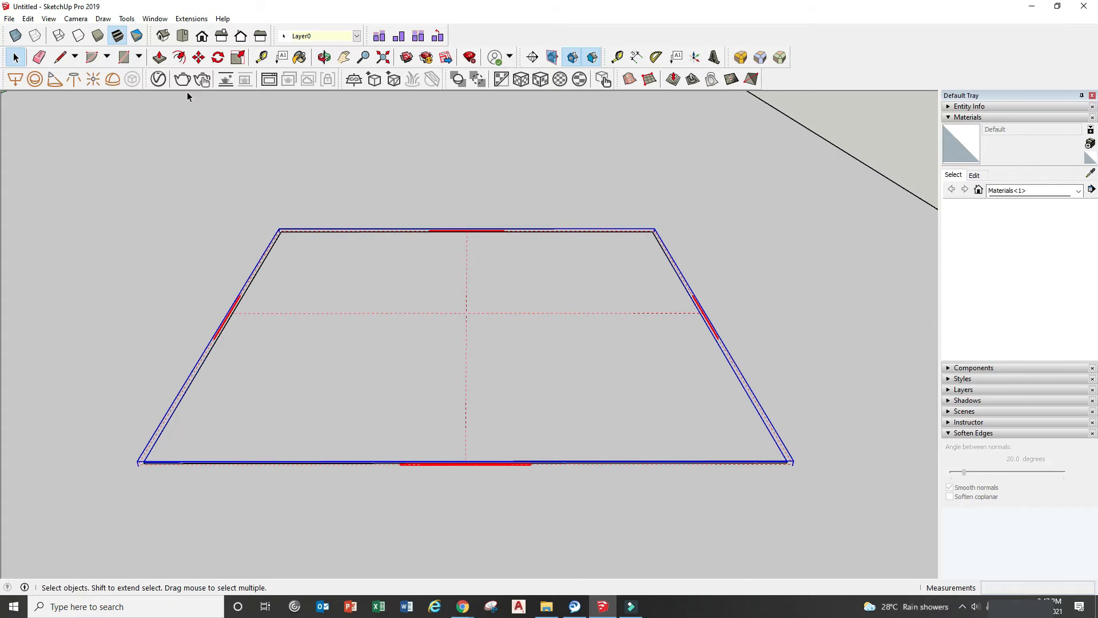
- Remove all of the scale figure's materials from the scene in the V-Ray Asset Editor
left_click(158, 79)
left_click_drag(506, 109, 266, 108)
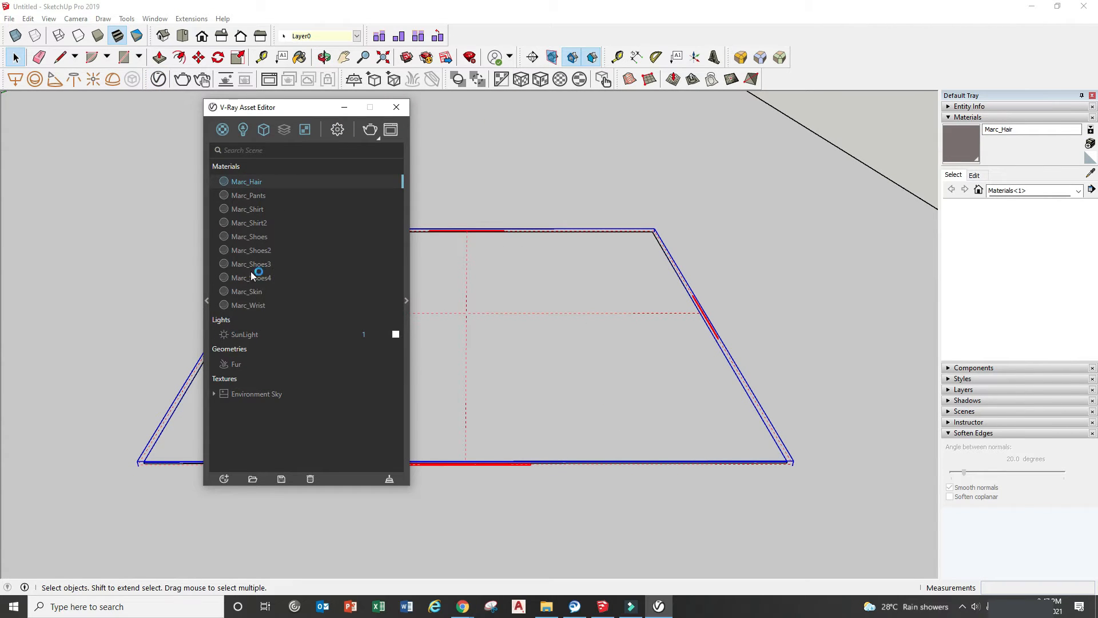
left_click(255, 304)
scroll(264, 211, "down", 3)
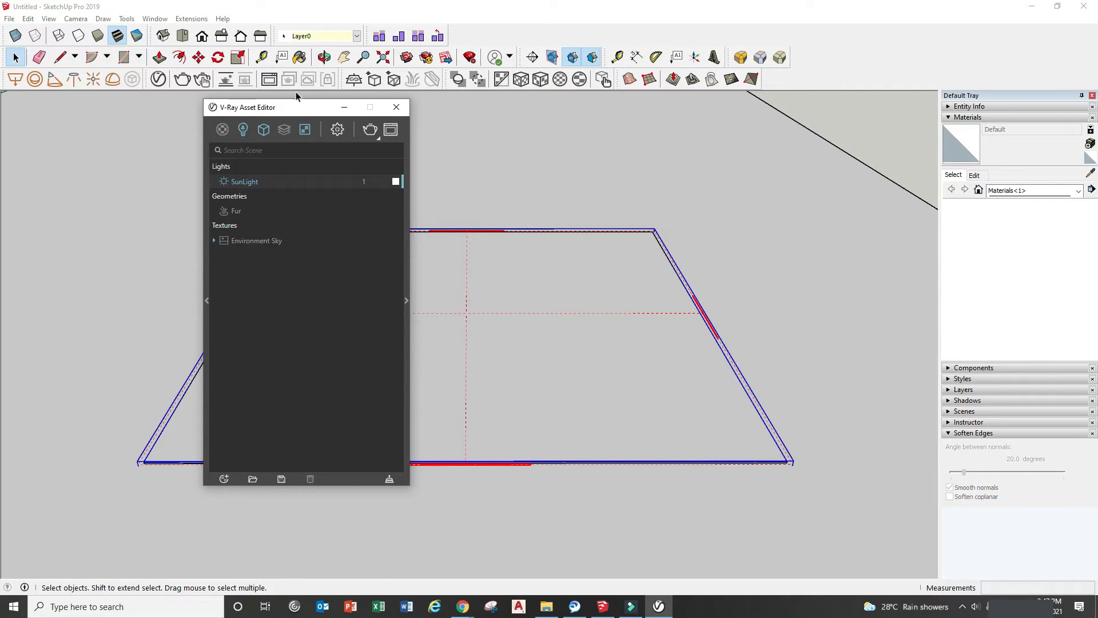
- Enable interactive rendering in the V-Ray settings, check the render output options, and start an interactive render
left_click_drag(302, 107, 202, 102)
left_click(238, 123)
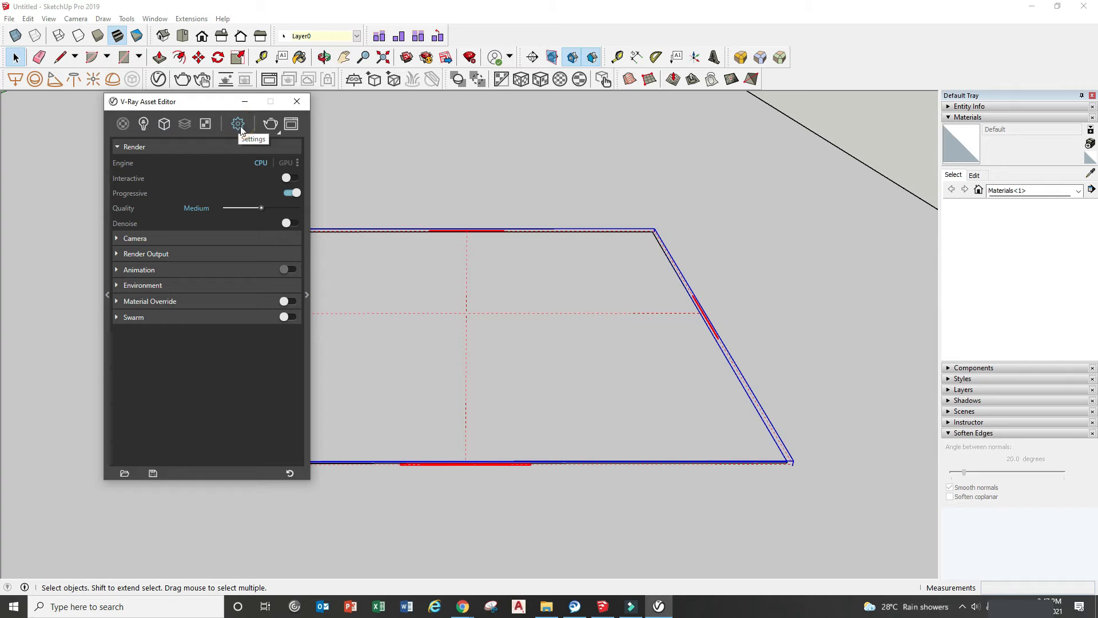
left_click(291, 179)
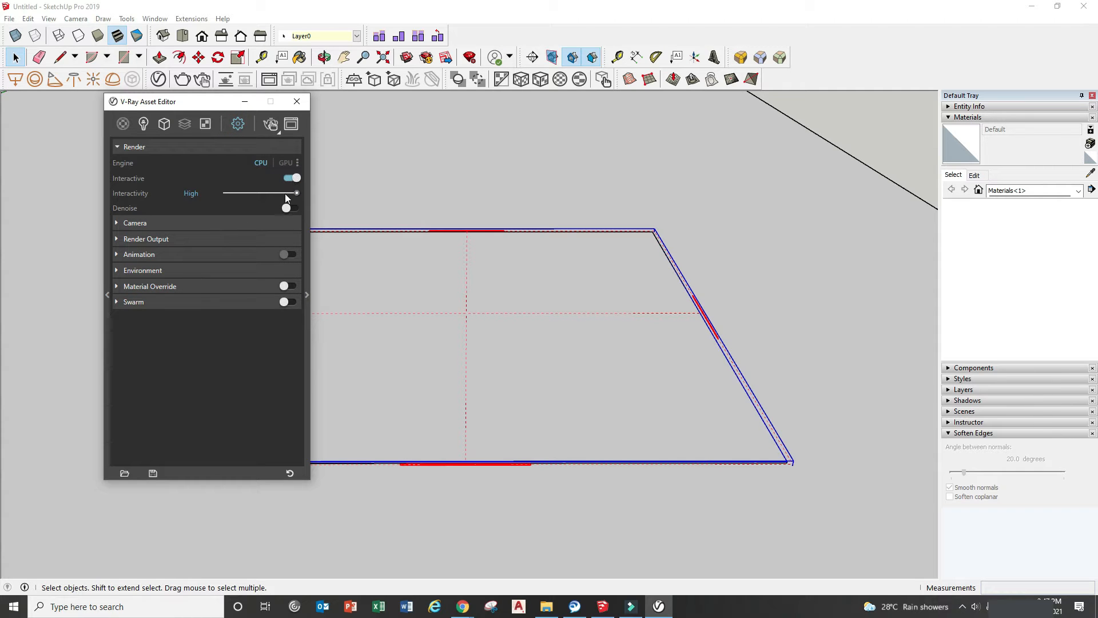
left_click(117, 238)
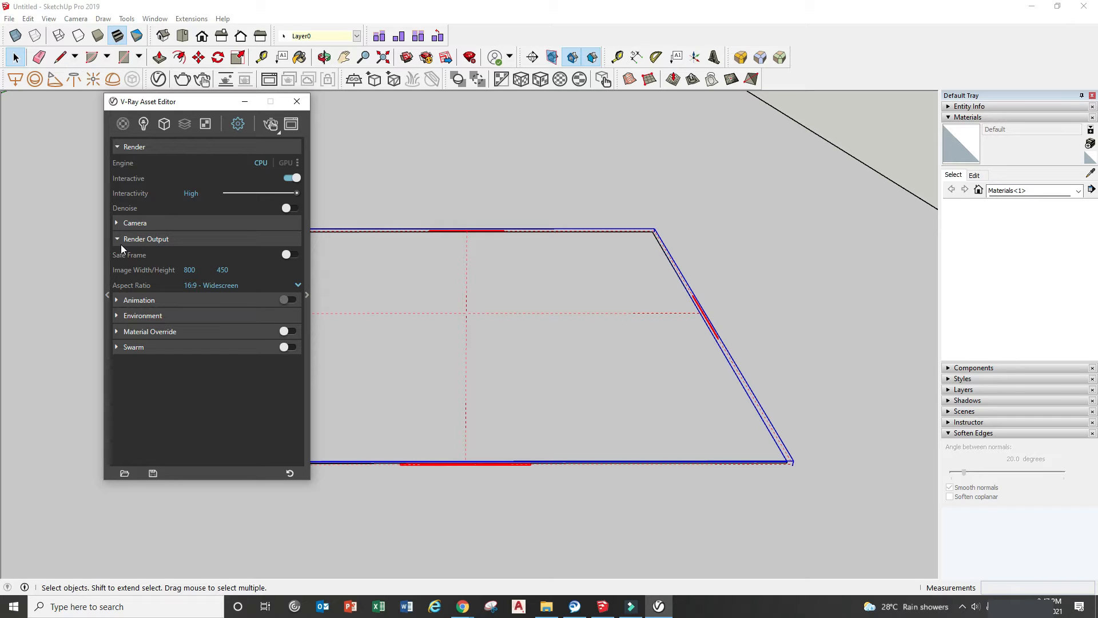
left_click(275, 122)
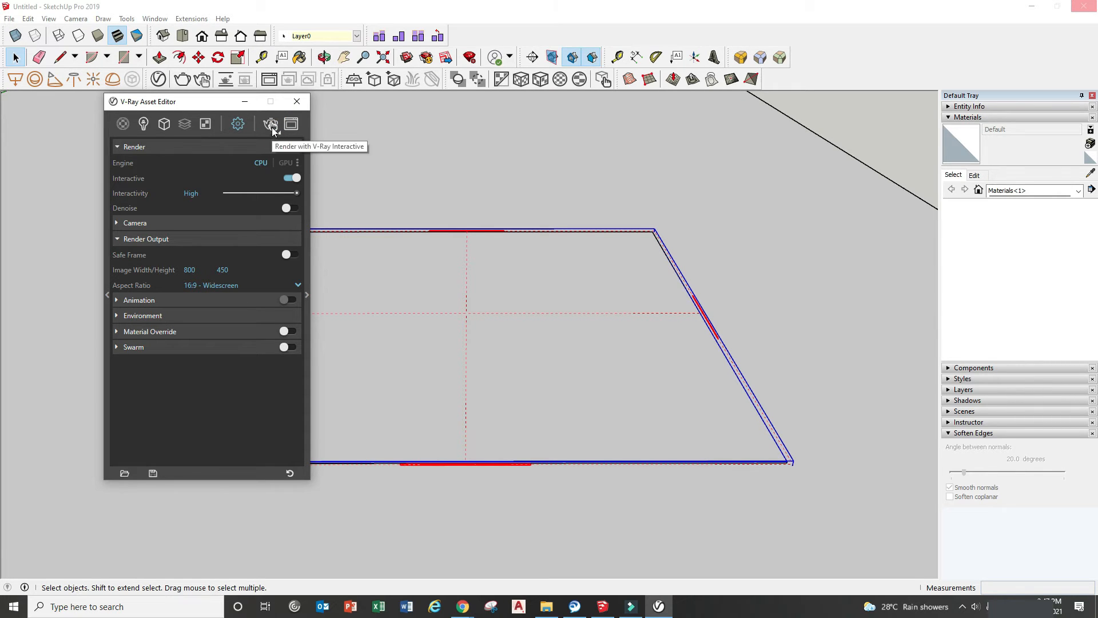
left_click(271, 123)
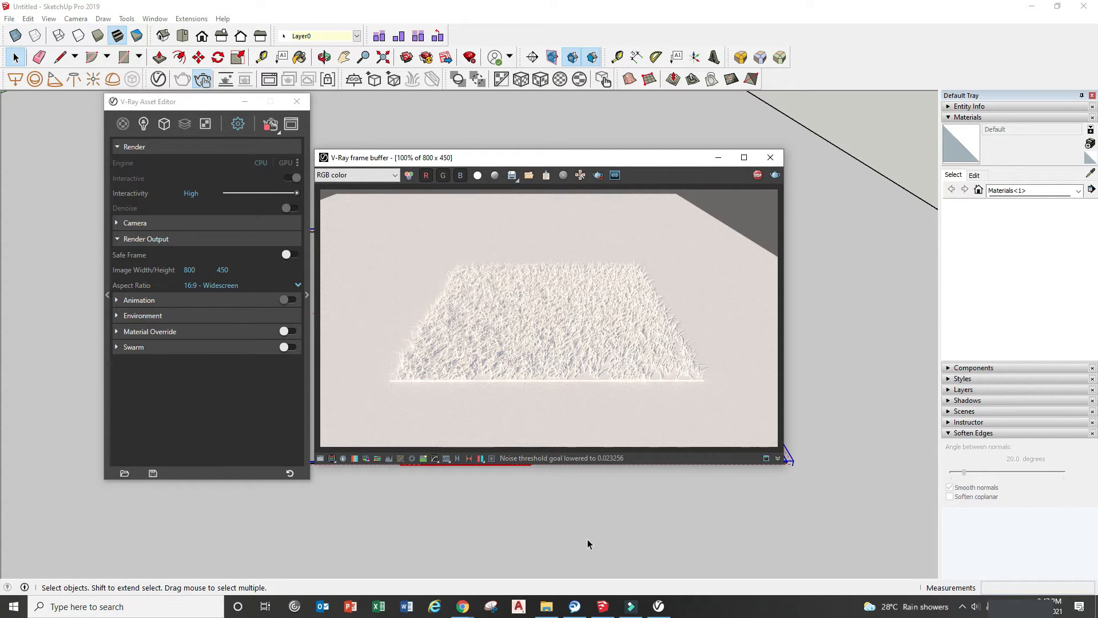
- Examine the rendered fur strands up close at one corner of the carpet
middle_click_drag(711, 508, 465, 489)
scroll(467, 489, "up", 2)
middle_click_drag(510, 539, 512, 505)
scroll(528, 547, "up", 2)
middle_click_drag(530, 548, 515, 523)
scroll(519, 533, "up", 1)
middle_click_drag(509, 571, 507, 554)
scroll(508, 554, "up", 1)
left_click_drag(446, 157, 559, 152)
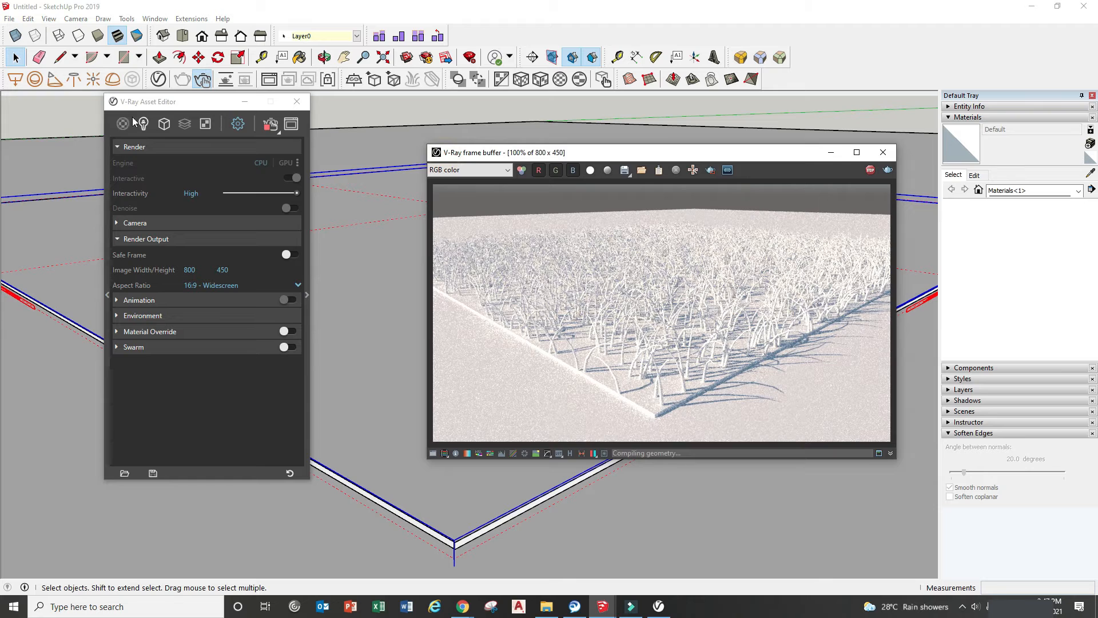
- Set the Fur geometry's per-area count to 15 and its length to 1
left_click_drag(178, 104, 138, 105)
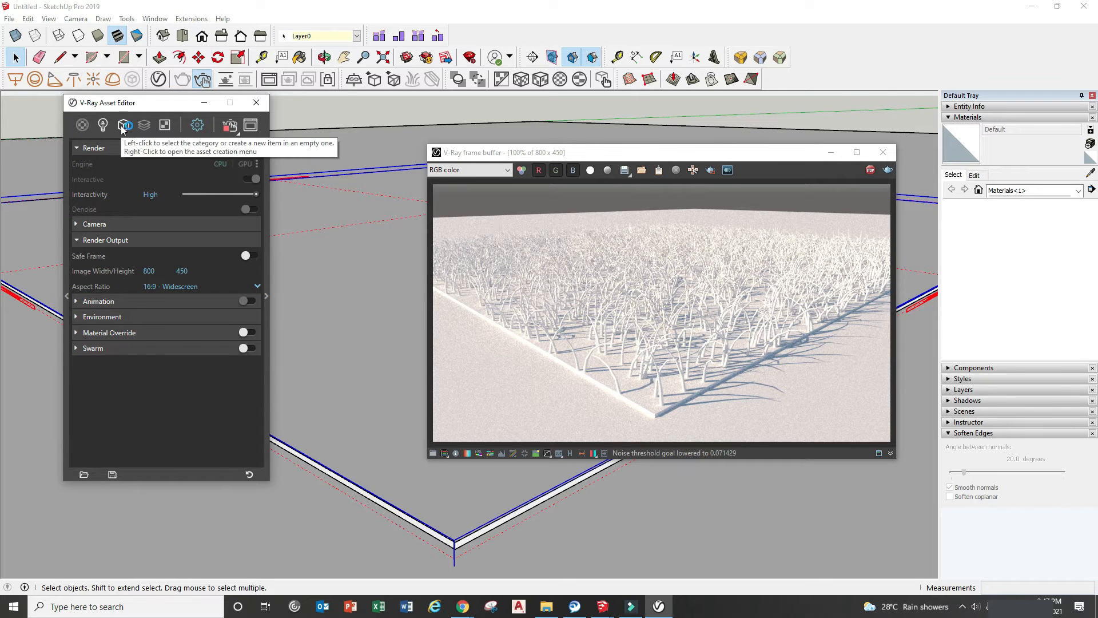
left_click(123, 127)
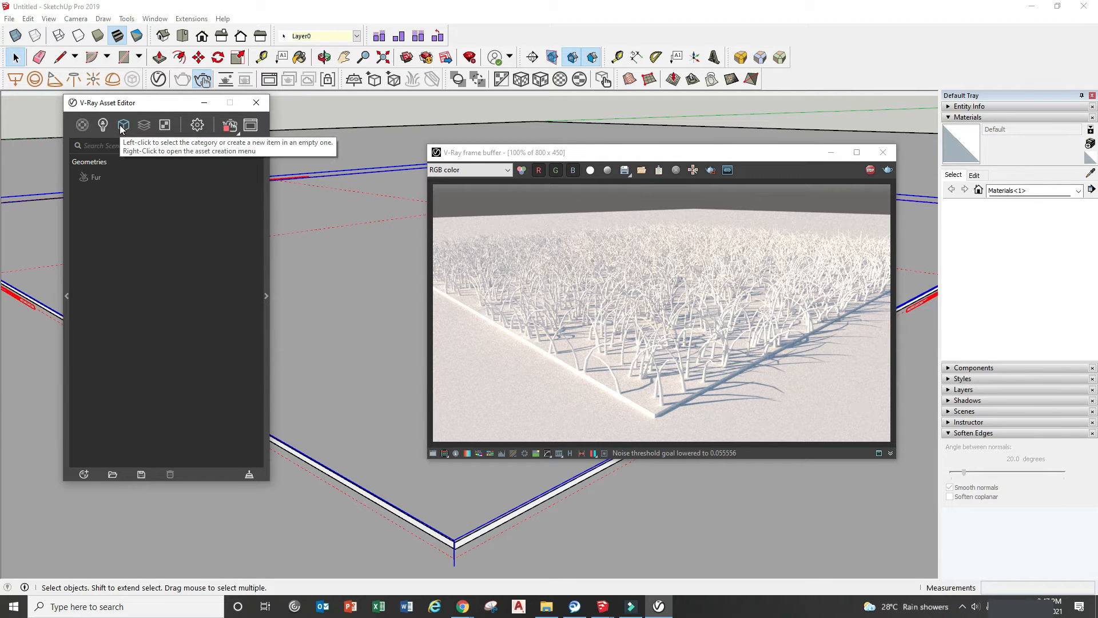
left_click(98, 177)
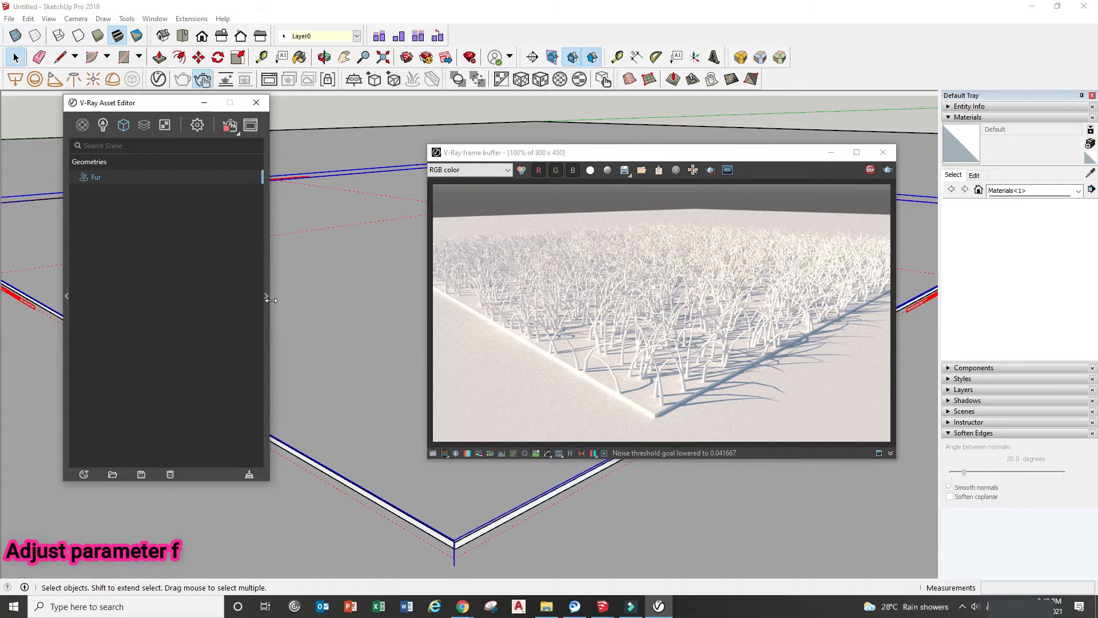
left_click(266, 296)
left_click_drag(369, 109, 269, 112)
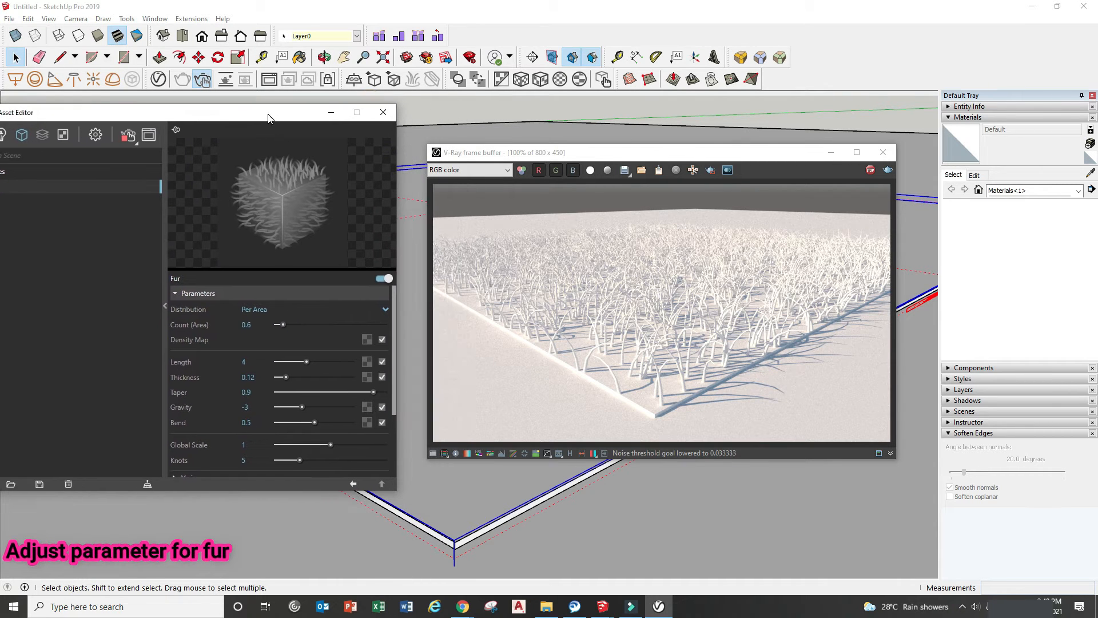
double_click(246, 318)
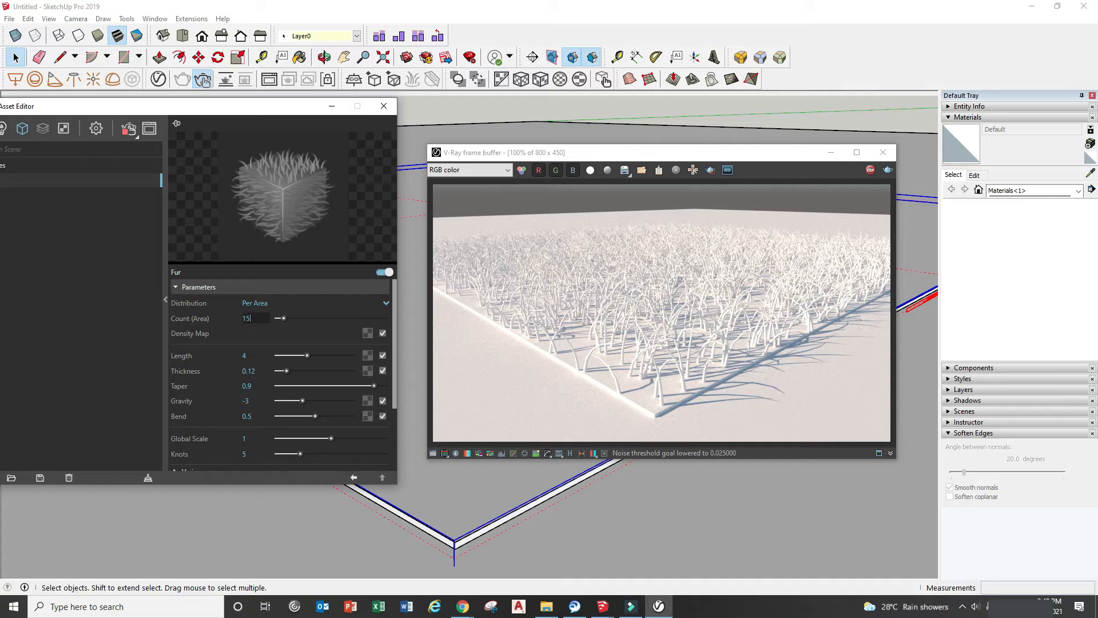
key("Return")
double_click(246, 355)
type("1")
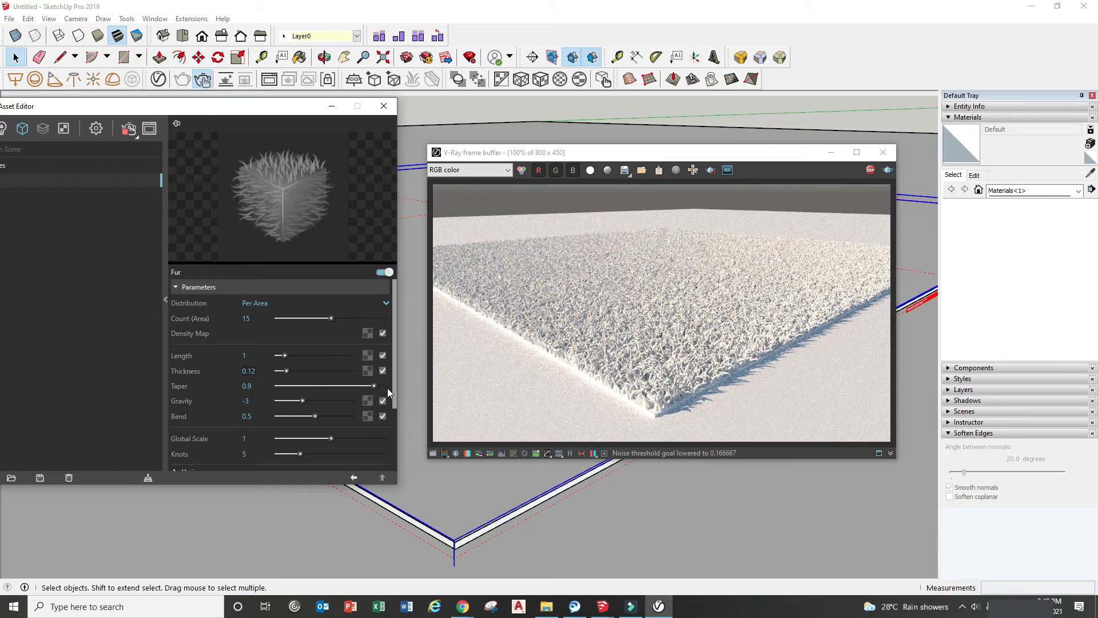
- Set the fur's taper to 0.5
scroll(499, 536, "up", 3)
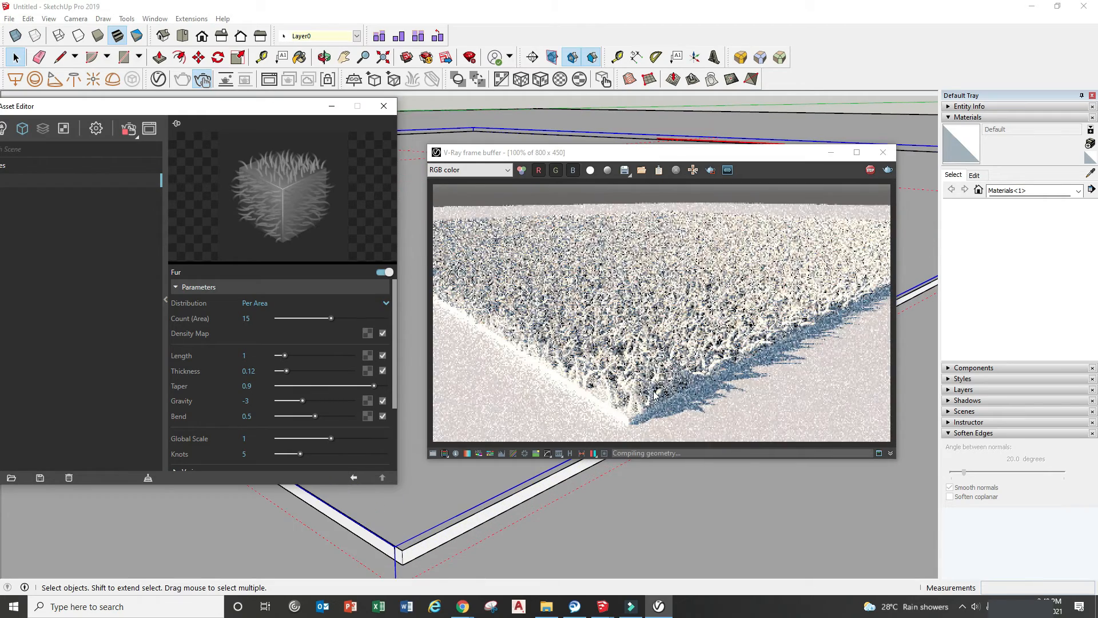
double_click(247, 386)
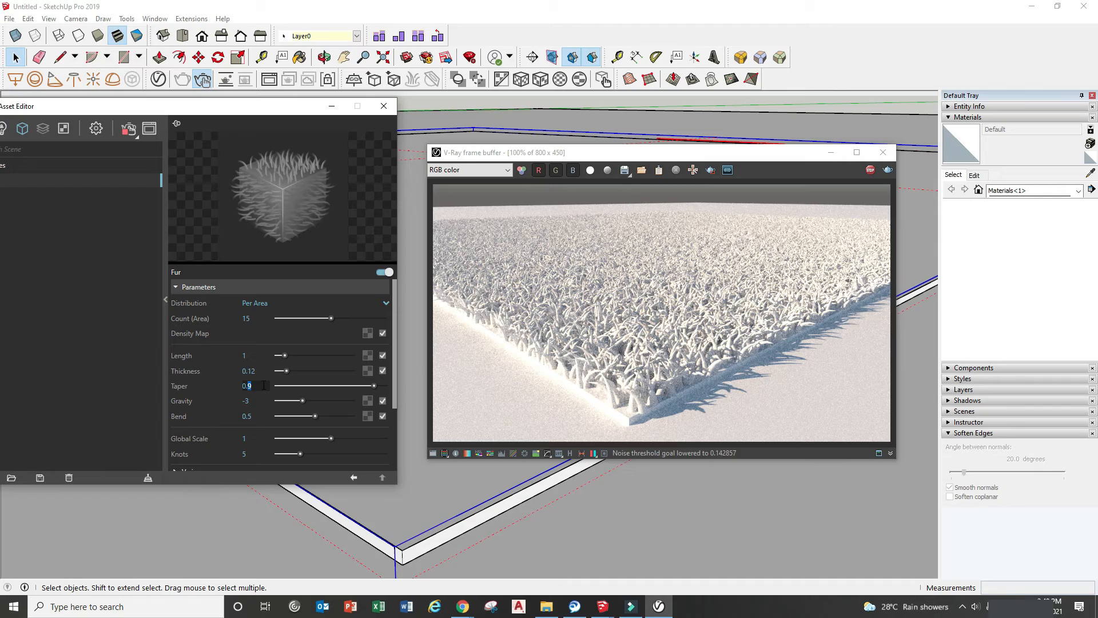
type("5")
key("Return")
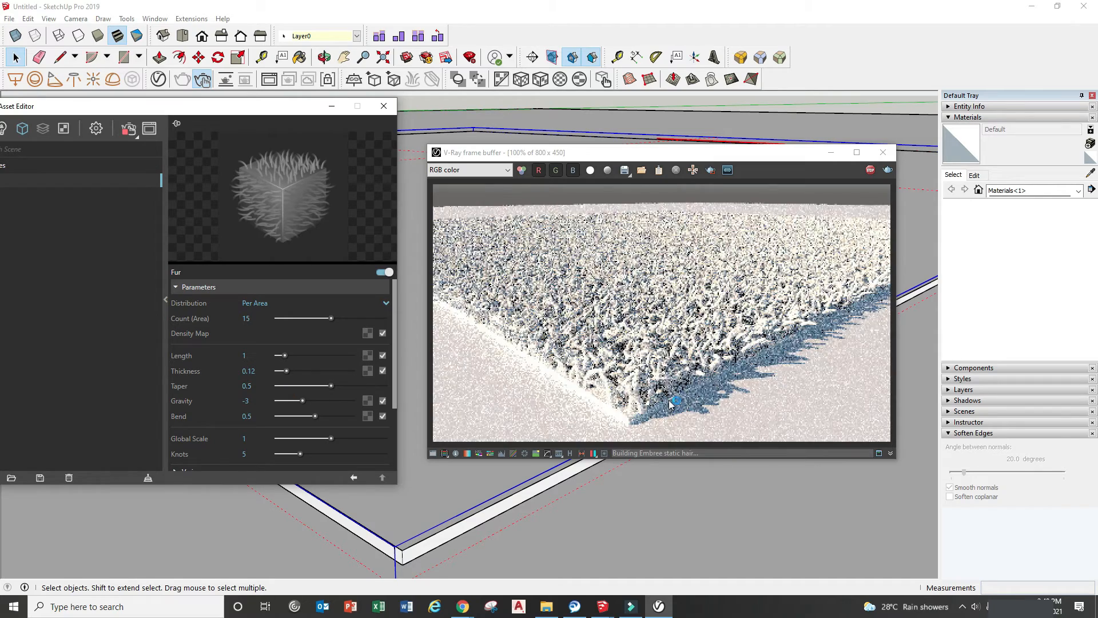
- Frame the whole carpet from the front and save this view as a new scene
mouse_move(470, 511)
middle_mouse_down()
mouse_move(721, 542)
mouse_move(754, 509)
mouse_move(742, 520)
middle_mouse_up()
scroll(753, 510, "down", 7)
scroll(754, 506, "down", 4)
scroll(507, 536, "up", 3)
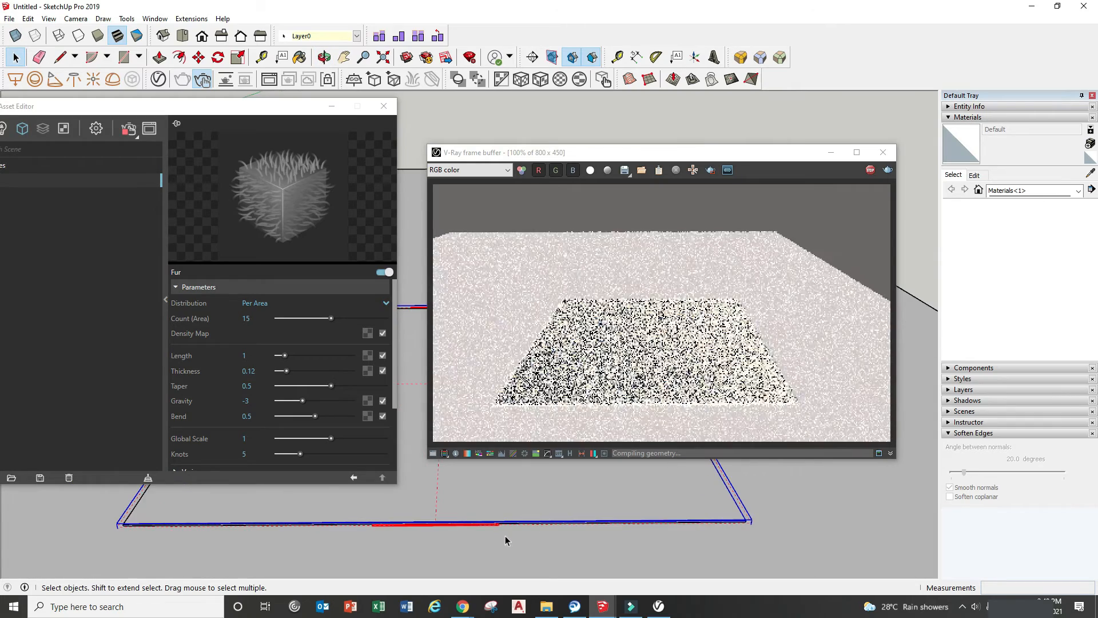
middle_click_drag(645, 544, 694, 541)
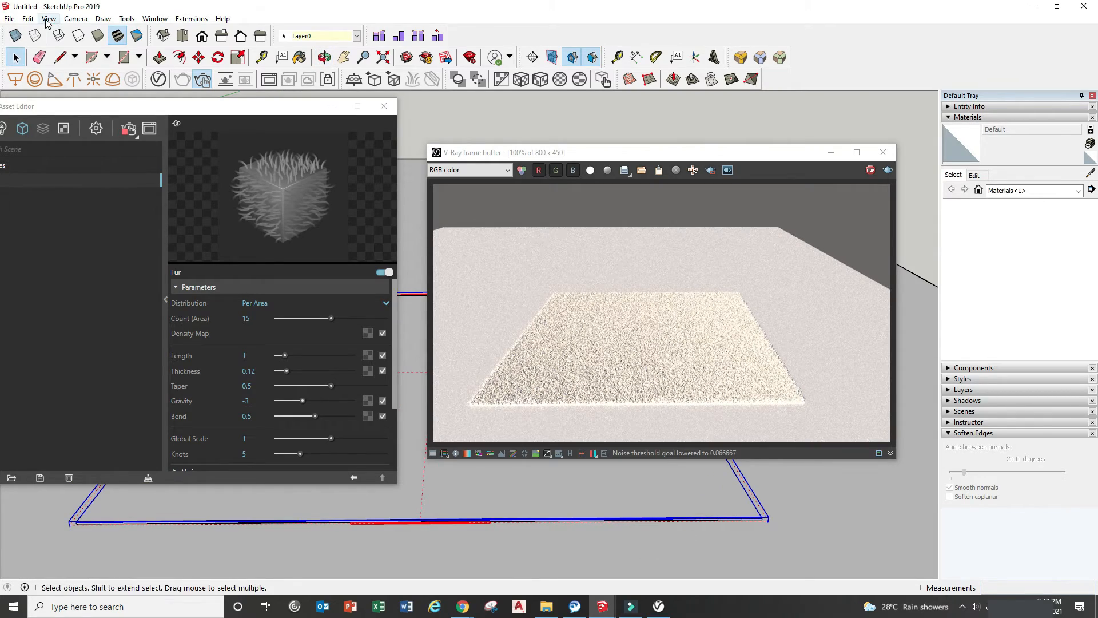
left_click_drag(132, 107, 176, 106)
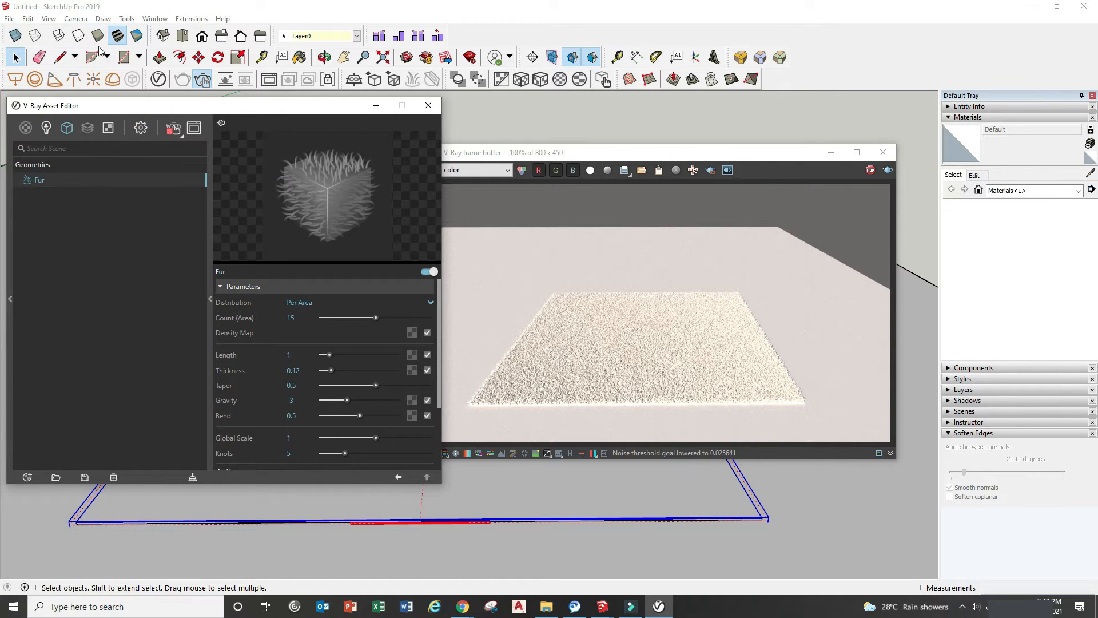
left_click(27, 19)
mouse_move(49, 19)
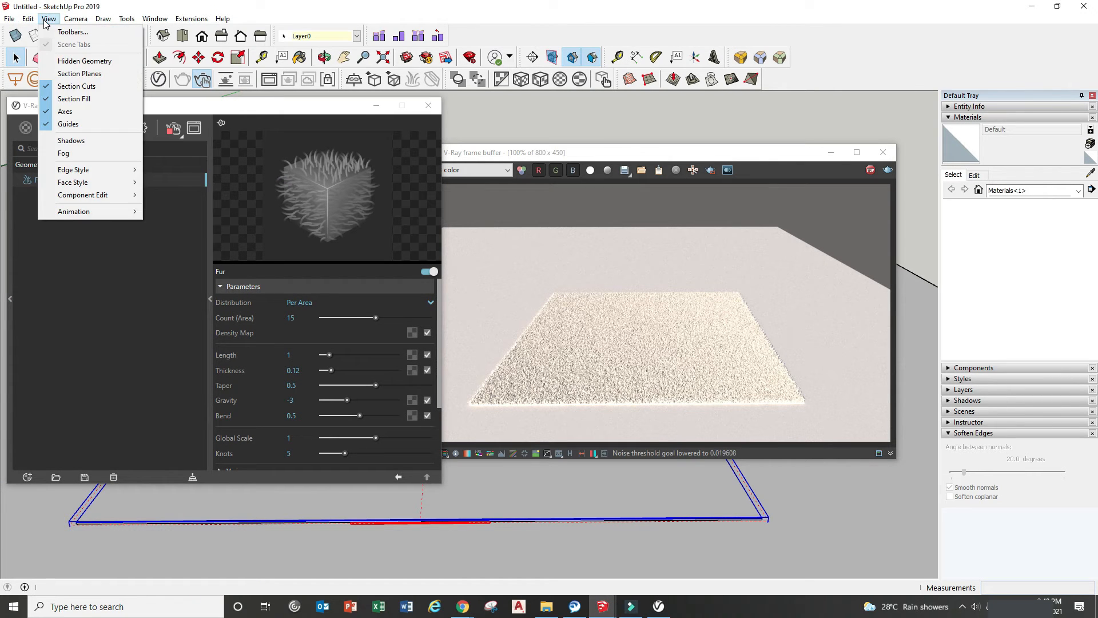
mouse_move(83, 212)
left_click(175, 212)
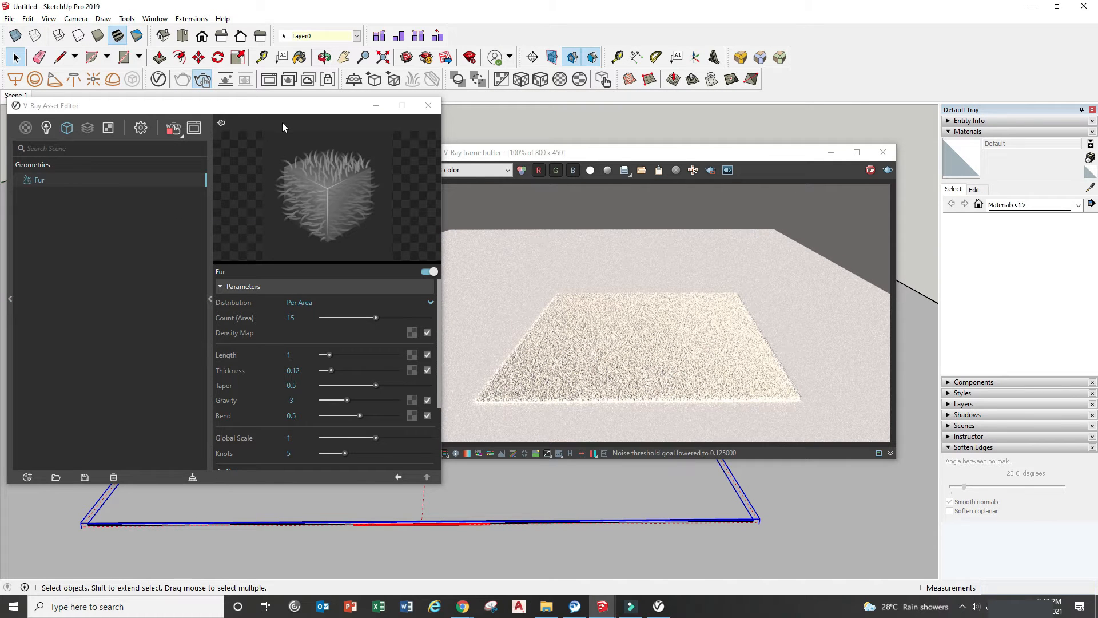
- Create a generic V-Ray material and name it Carpet-special design
left_click_drag(282, 106, 321, 104)
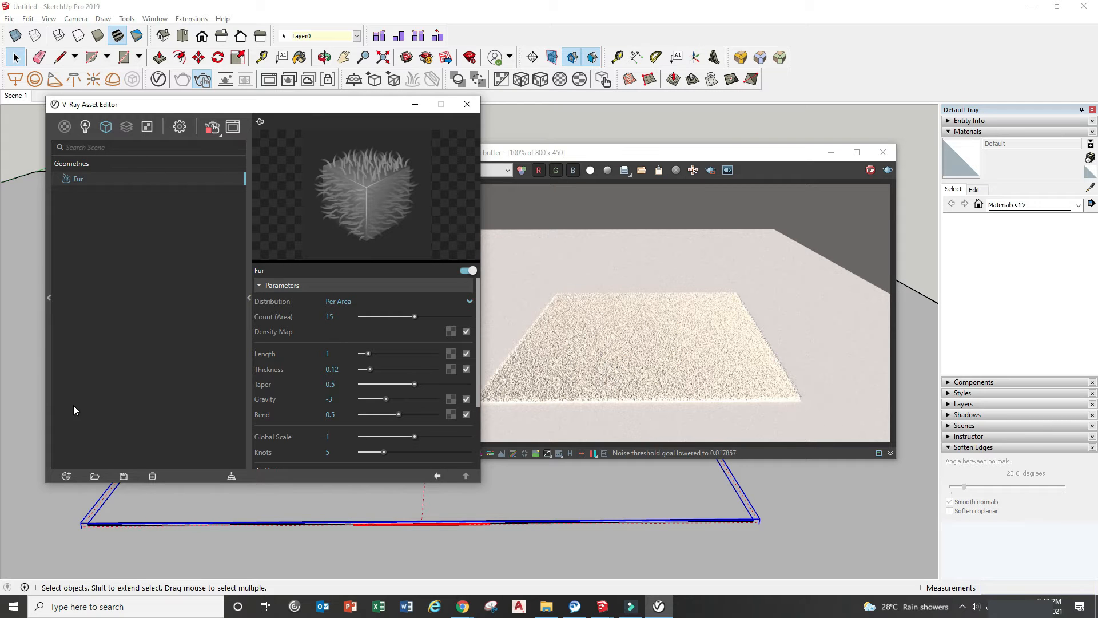
left_click(66, 477)
mouse_move(83, 461)
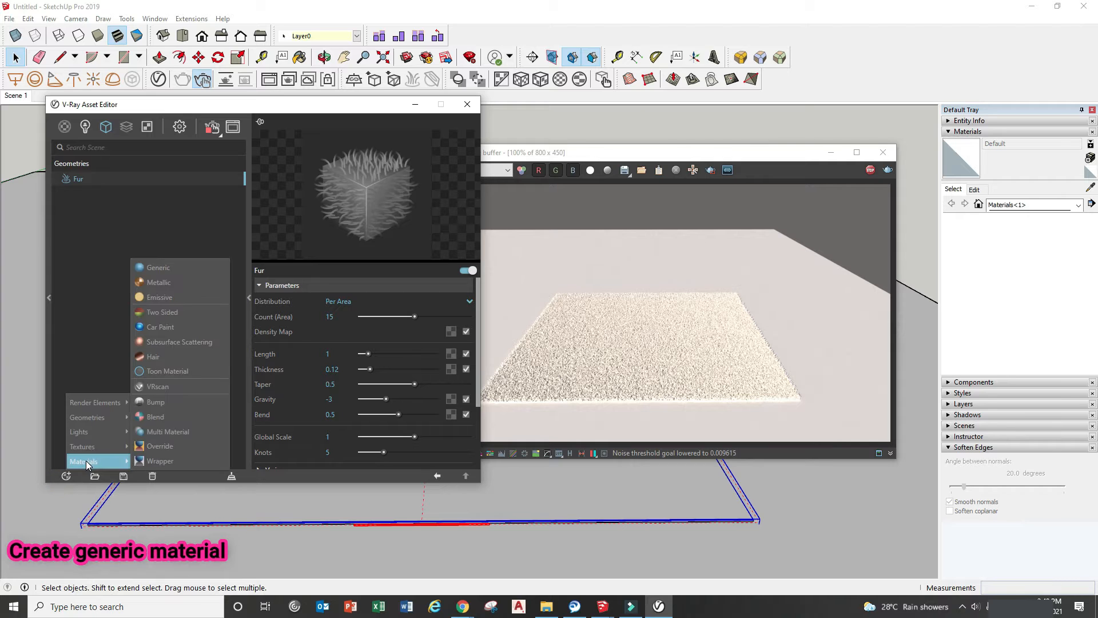
left_click(166, 268)
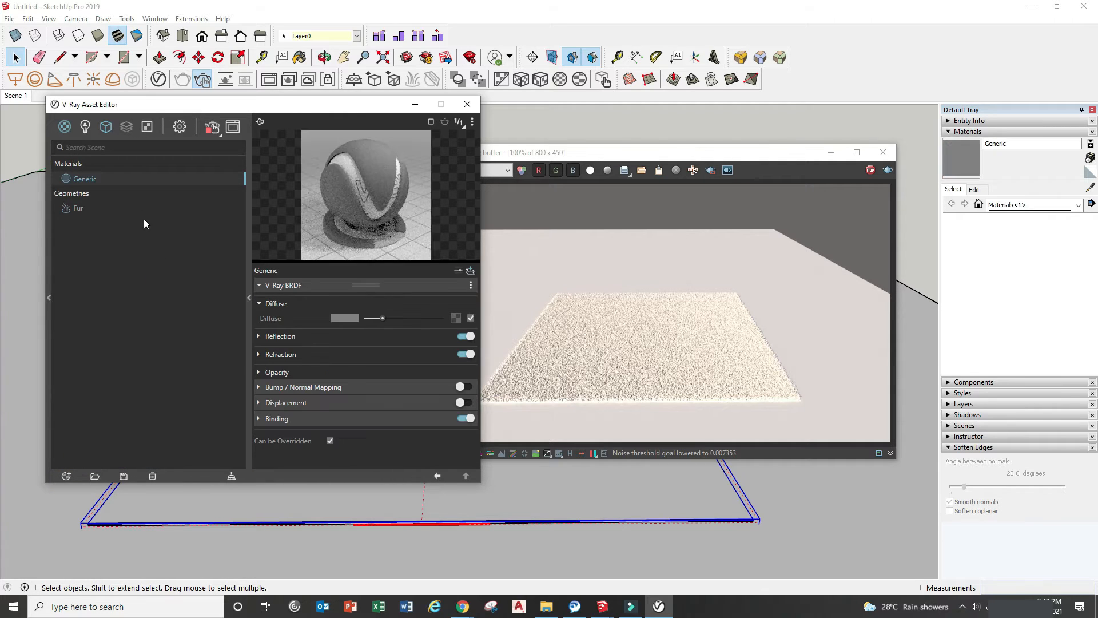
double_click(107, 177)
type("Carpet-special design")
left_click(151, 290)
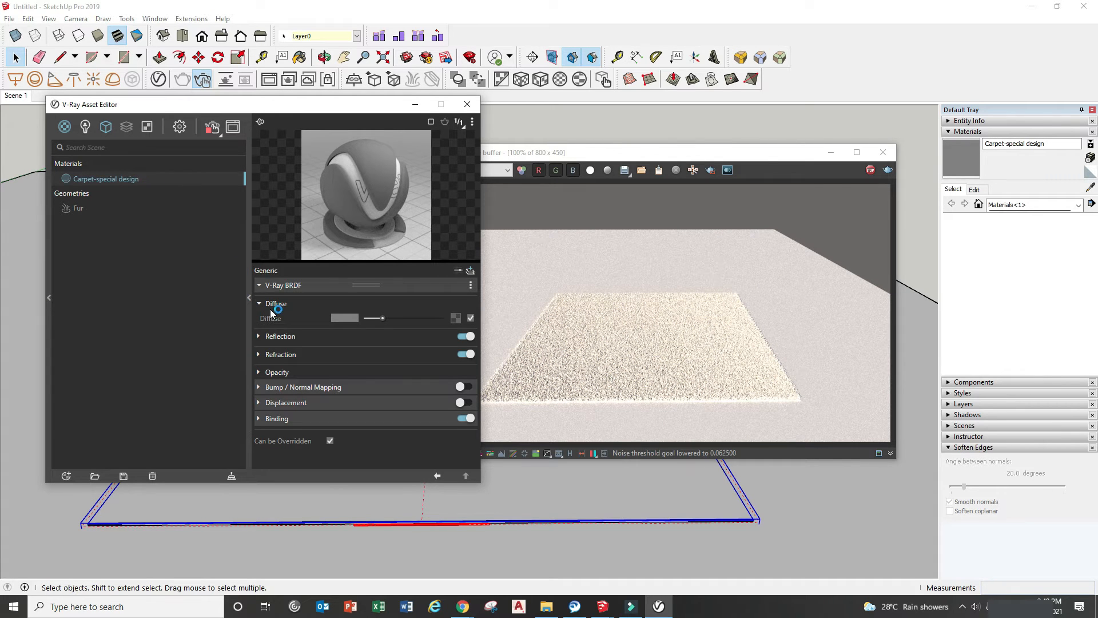
- Load 1642272.jpg as the bitmap texture of the material's diffuse color, with a brief look at abstract background images in Chrome
left_click(455, 318)
left_click(426, 137)
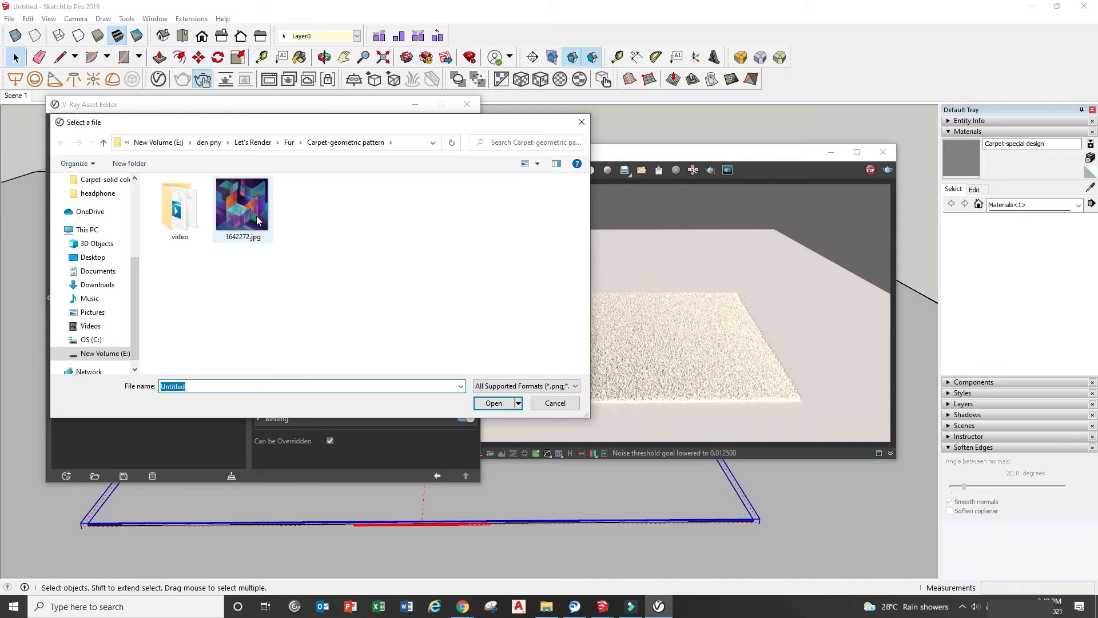
mouse_move(463, 607)
left_click(372, 463)
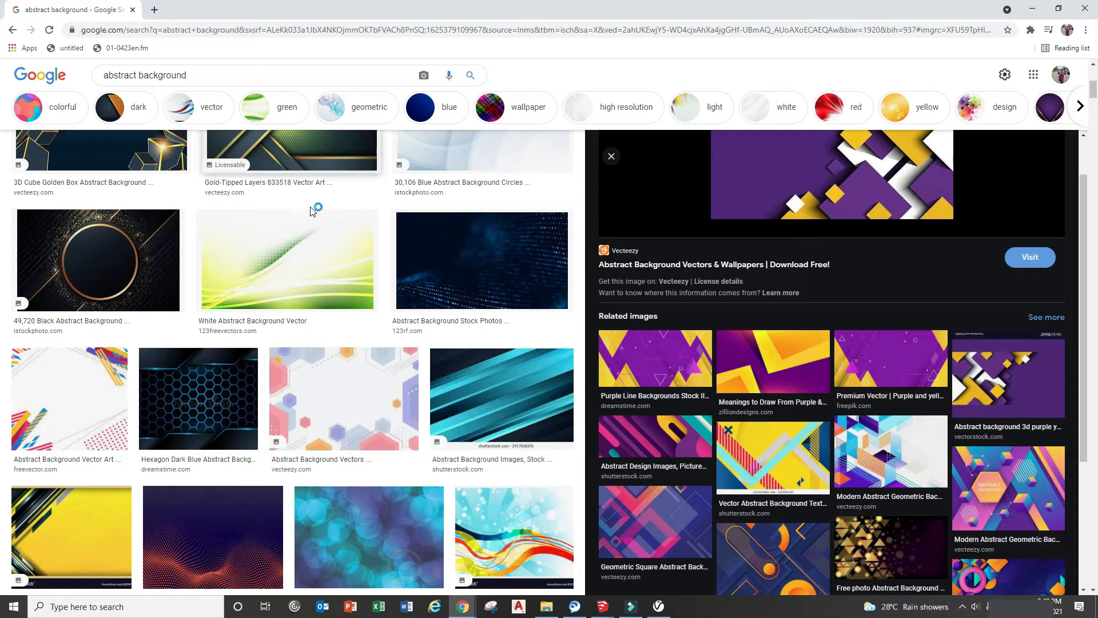
scroll(748, 311, "down", 2)
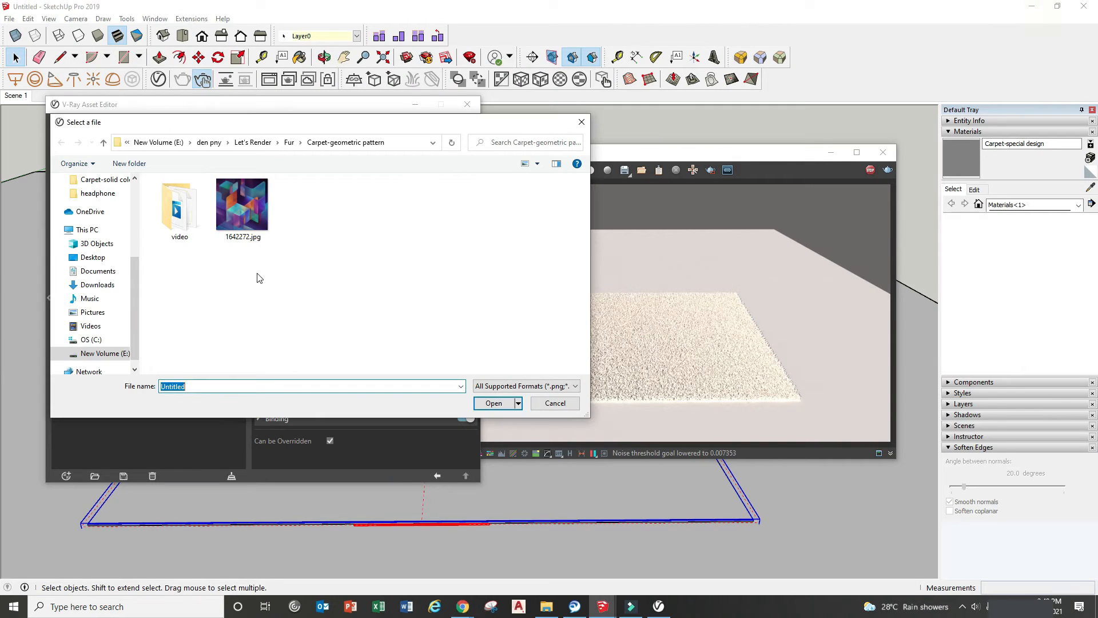
left_click(247, 212)
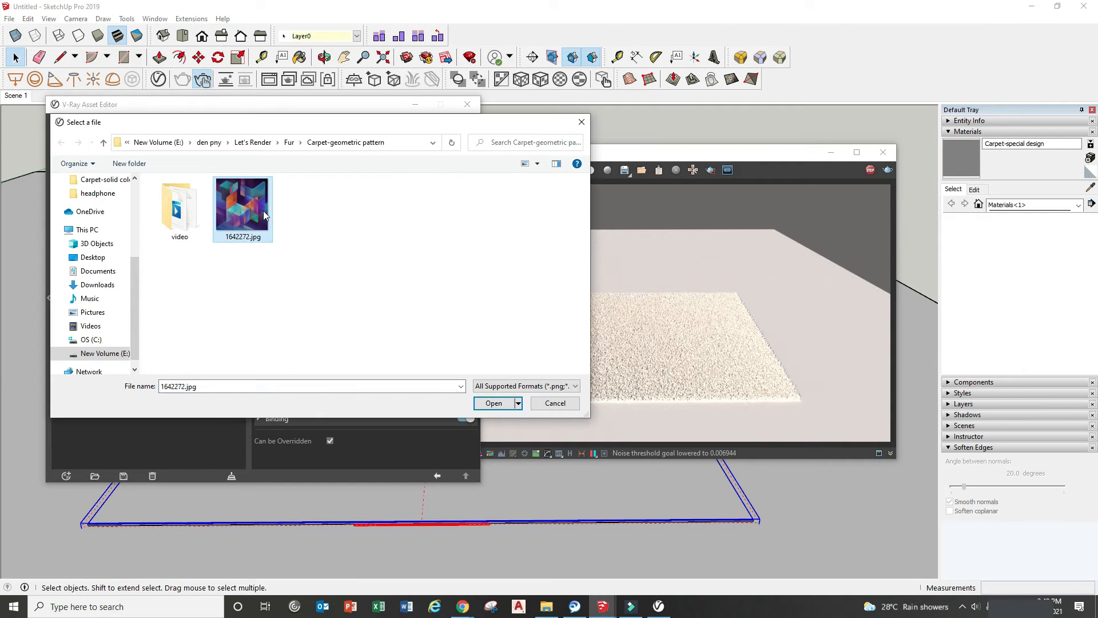
left_click(494, 403)
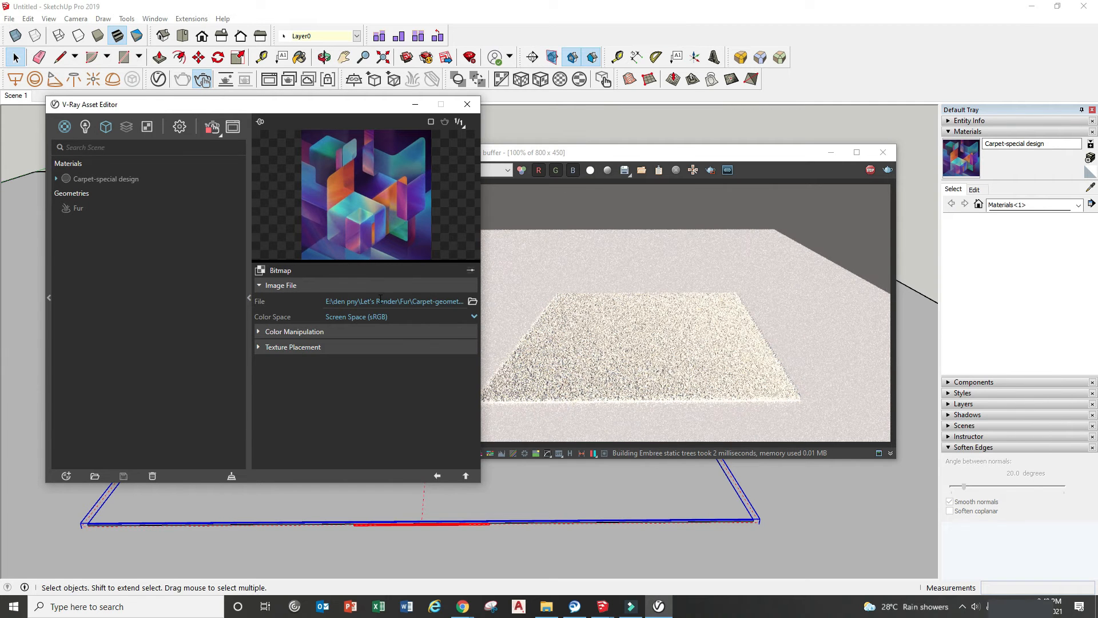
- Return to the main settings of the Carpet-special design material and apply it to the selected carpet
left_click(438, 475)
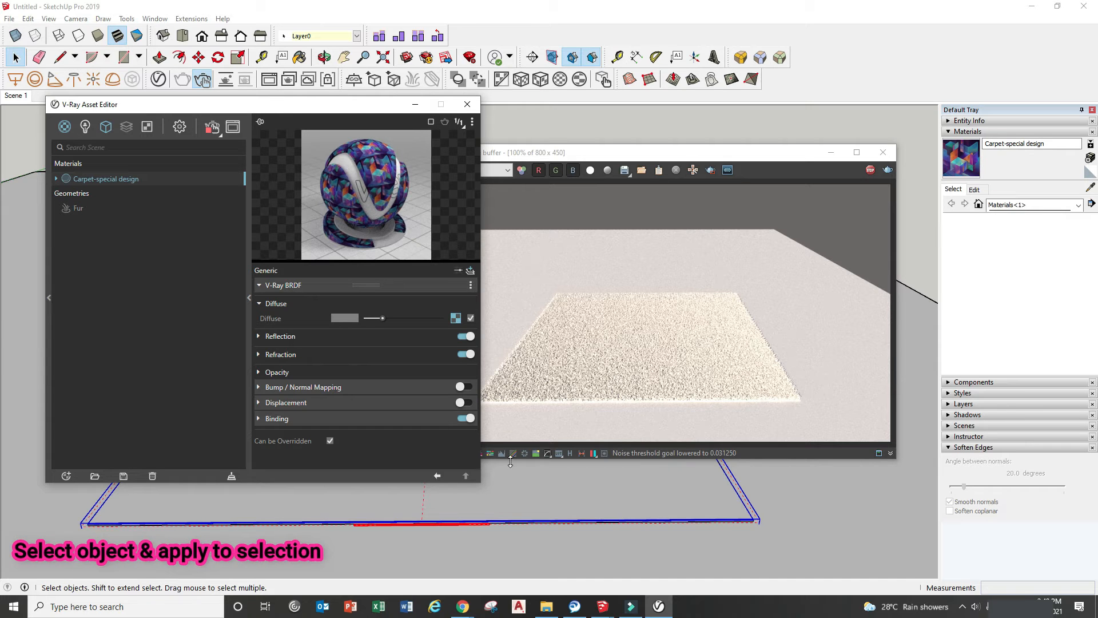
right_click(131, 180)
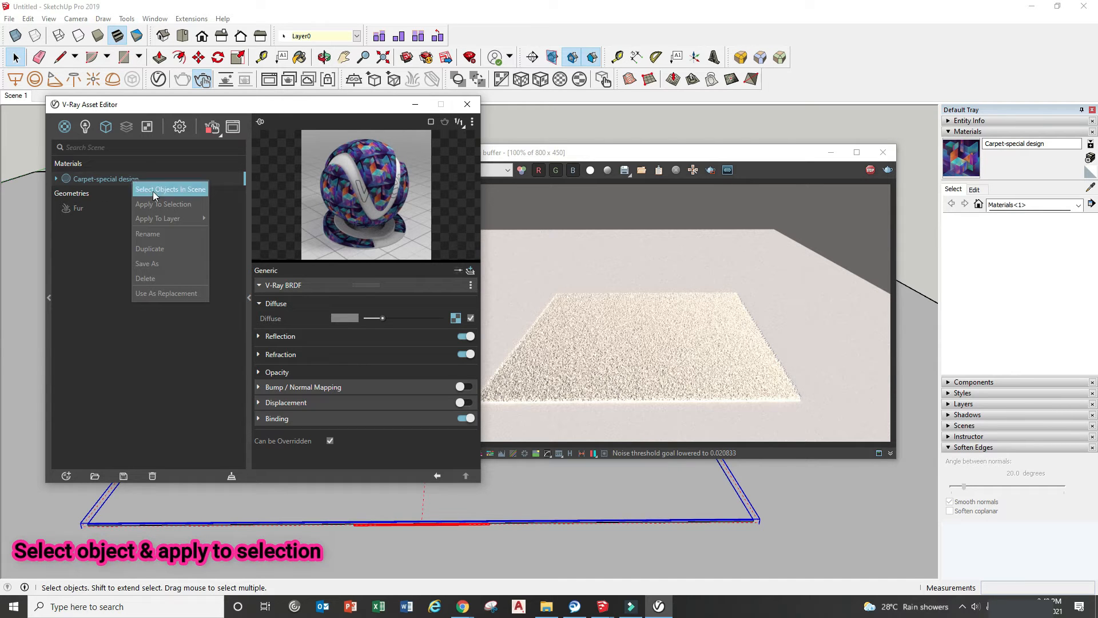
left_click(163, 204)
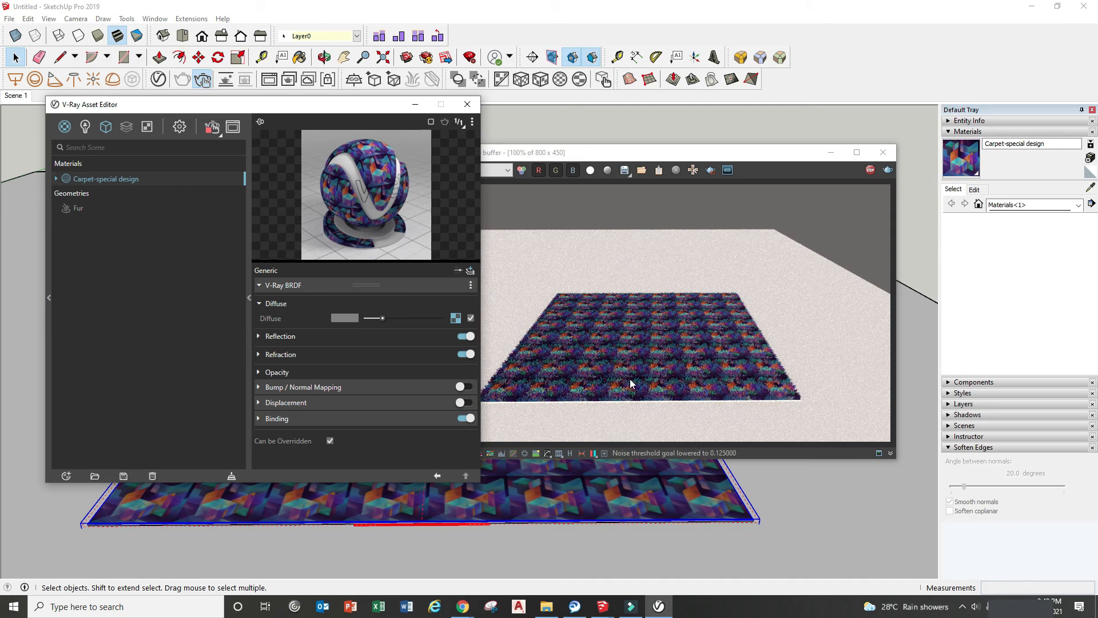
- Set the carpet material's texture size to 2000 mm wide with its proportions locked
mouse_move(636, 525)
middle_mouse_down()
mouse_move(696, 545)
mouse_move(667, 465)
mouse_move(603, 508)
mouse_move(757, 526)
middle_mouse_up()
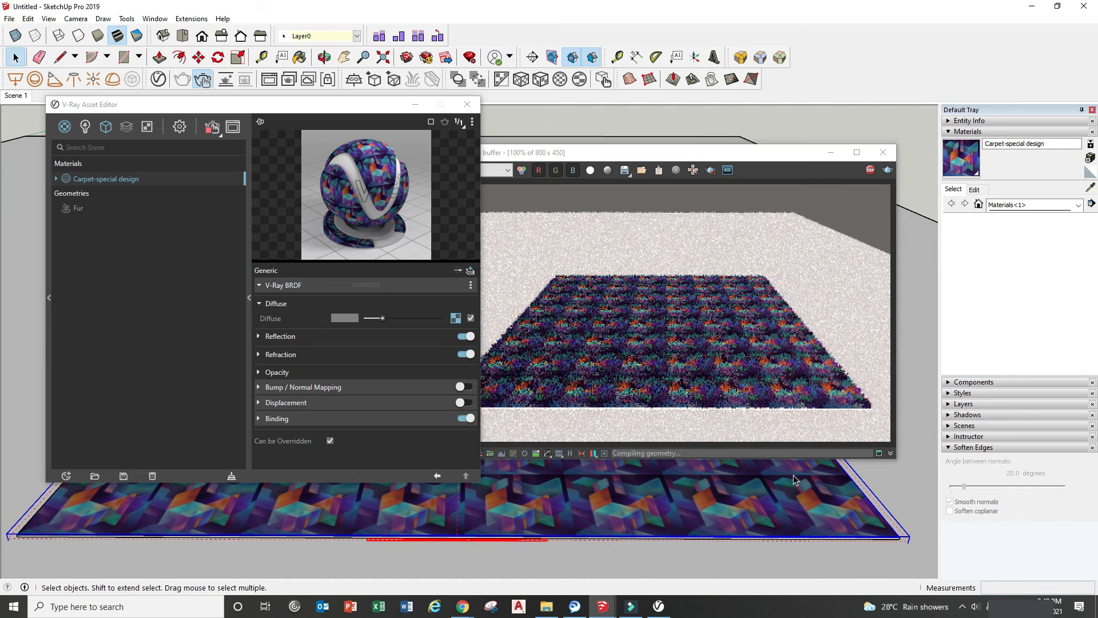
left_click_drag(626, 153, 621, 128)
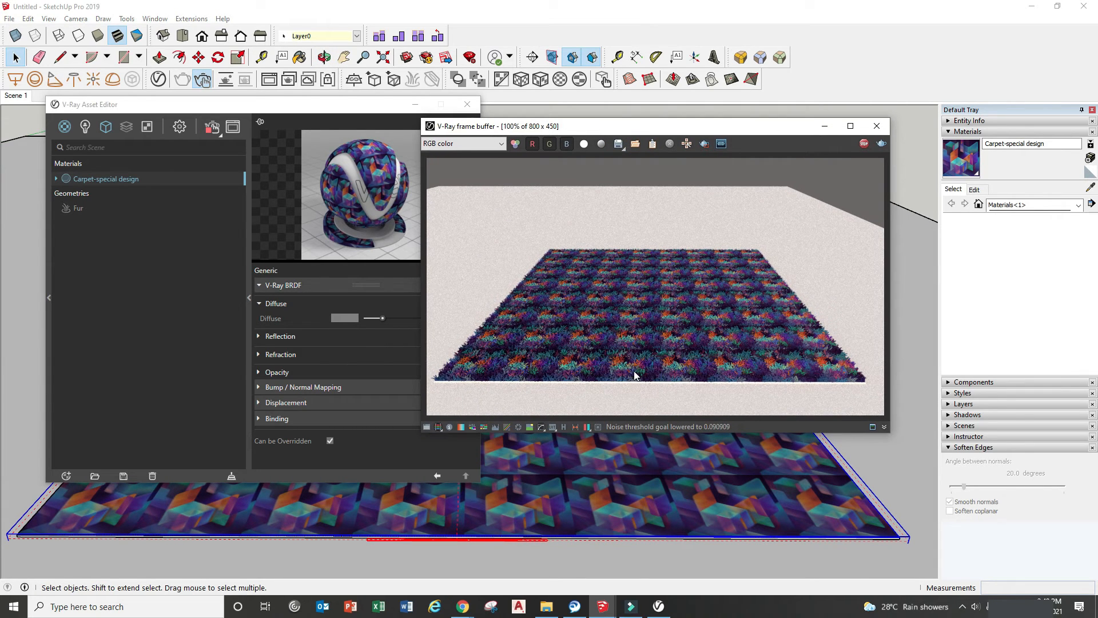
scroll(648, 507, "up", 8)
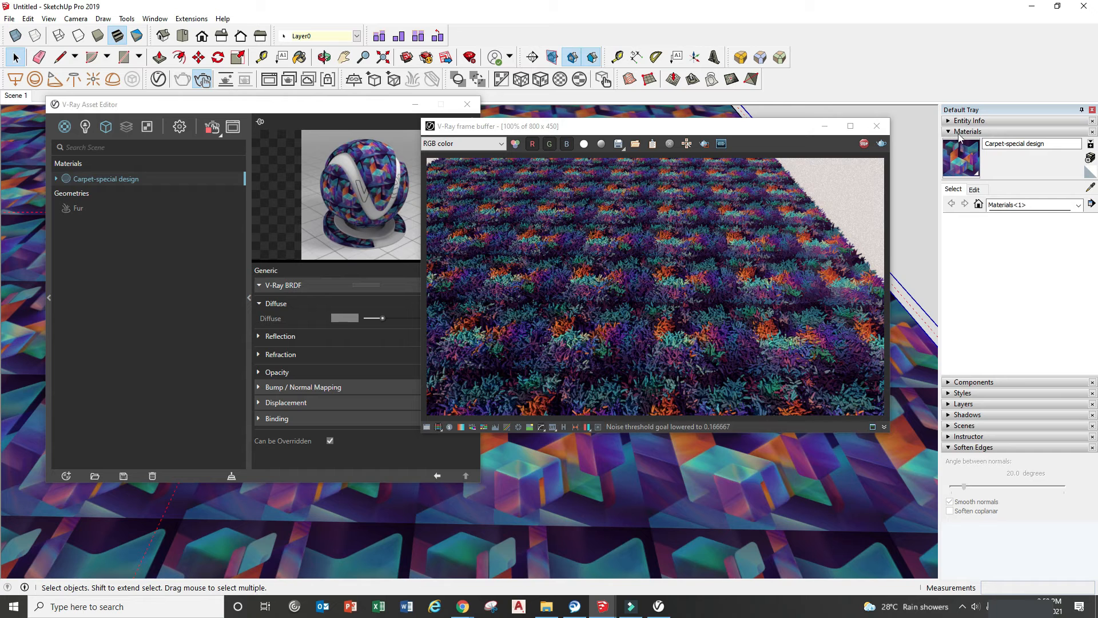
left_click(975, 189)
double_click(969, 319)
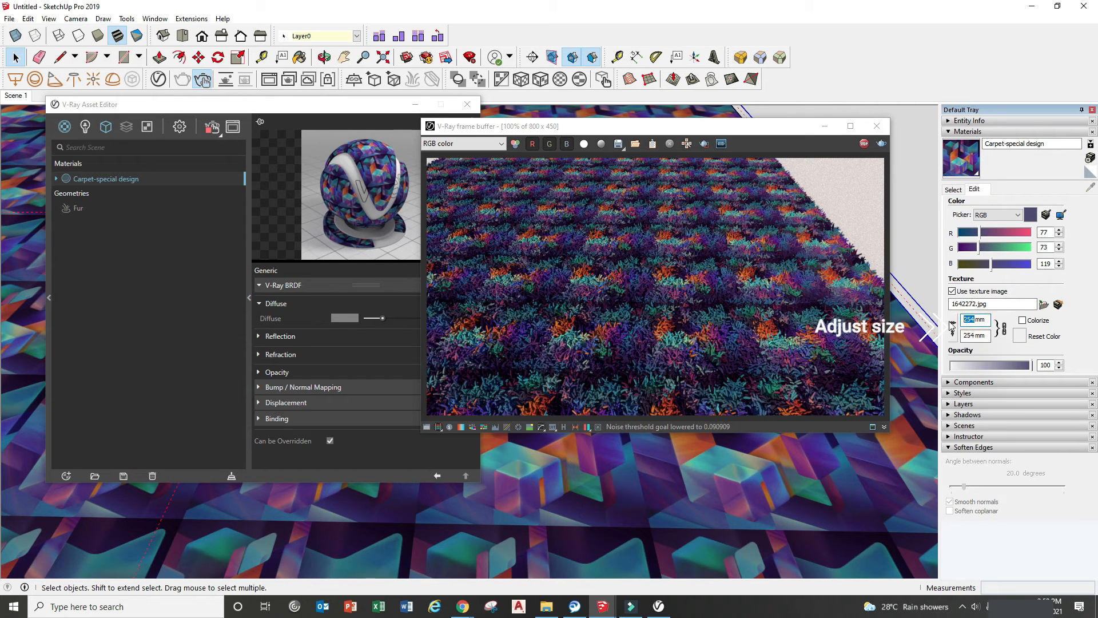
type("2000")
key("Return")
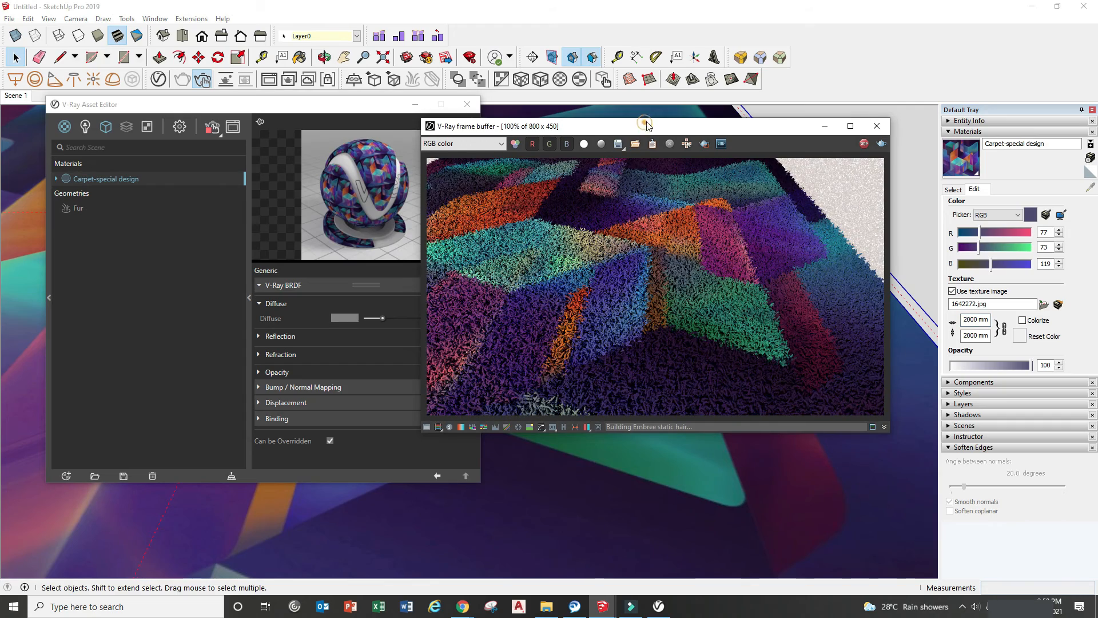
- Examine the patterned fur in the interactive render from several angles, including a low corner view, and restore the Scene 1 view
left_click_drag(646, 127, 658, 110)
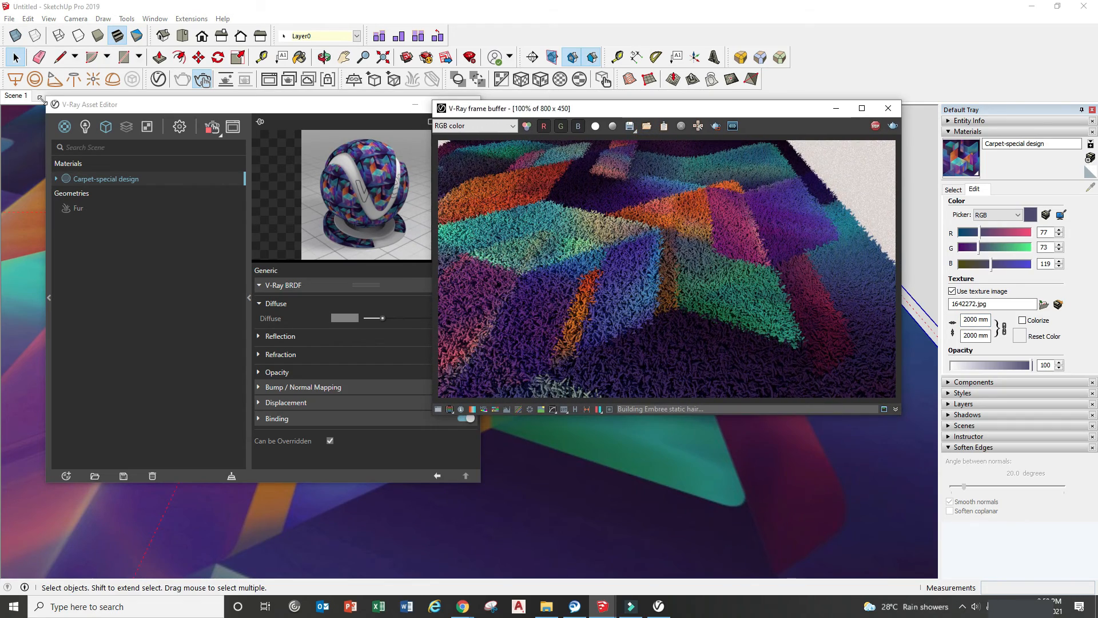
scroll(687, 446, "down", 5)
scroll(684, 445, "down", 3)
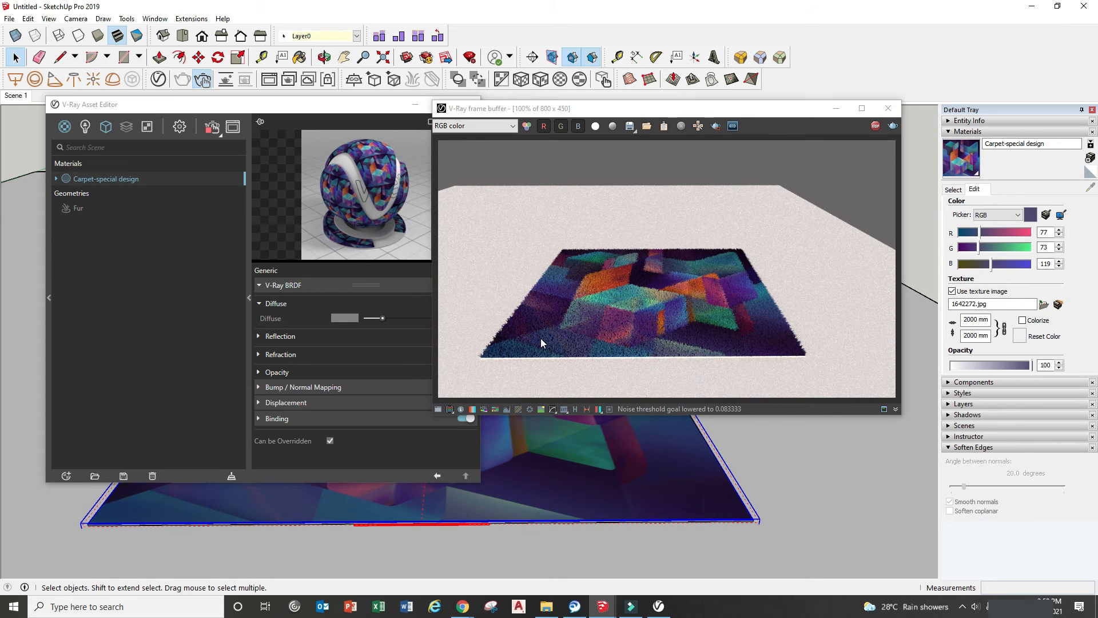
mouse_move(685, 526)
middle_mouse_down()
mouse_move(511, 470)
mouse_move(502, 495)
middle_mouse_up()
scroll(502, 496, "up", 4)
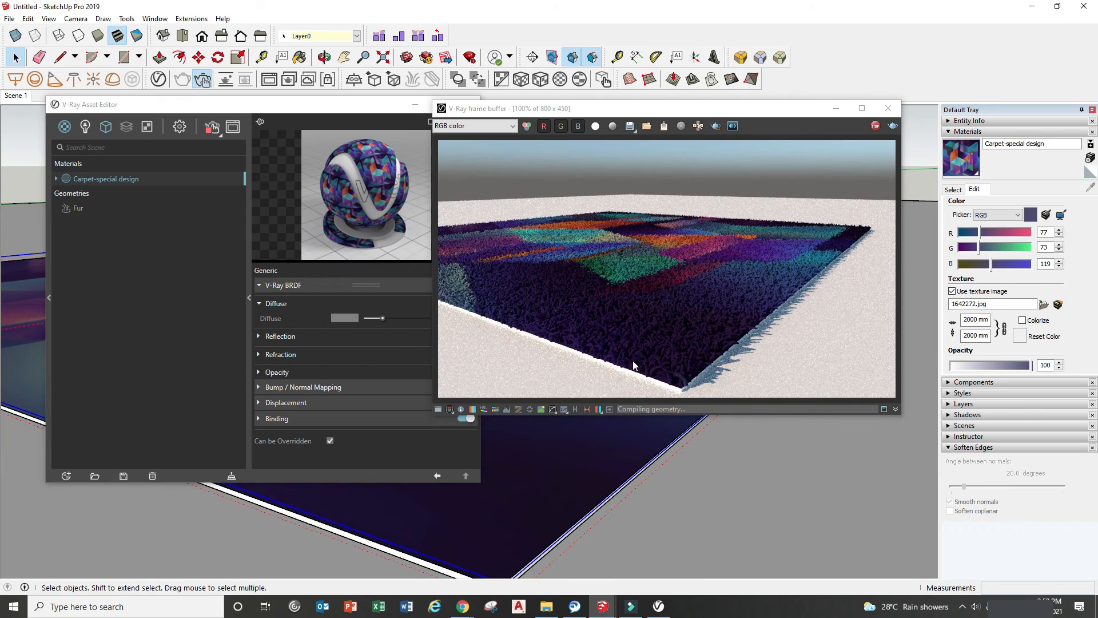
mouse_move(559, 485)
middle_mouse_down()
mouse_move(570, 473)
mouse_move(652, 521)
mouse_move(696, 520)
mouse_move(646, 509)
mouse_move(663, 487)
middle_mouse_up()
left_click(114, 163)
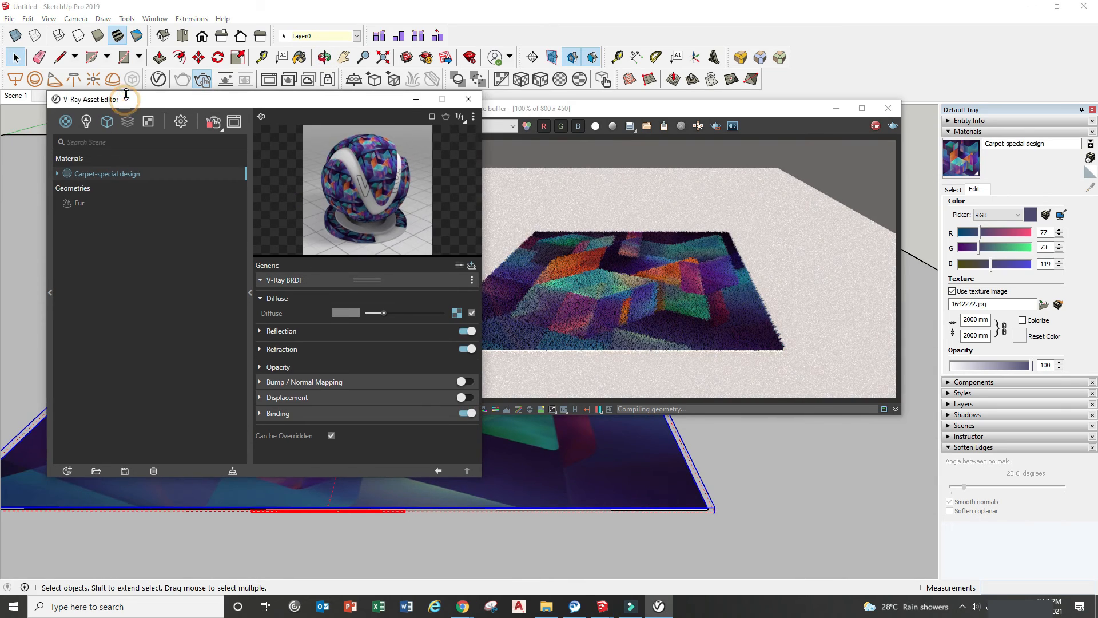
left_click(15, 97)
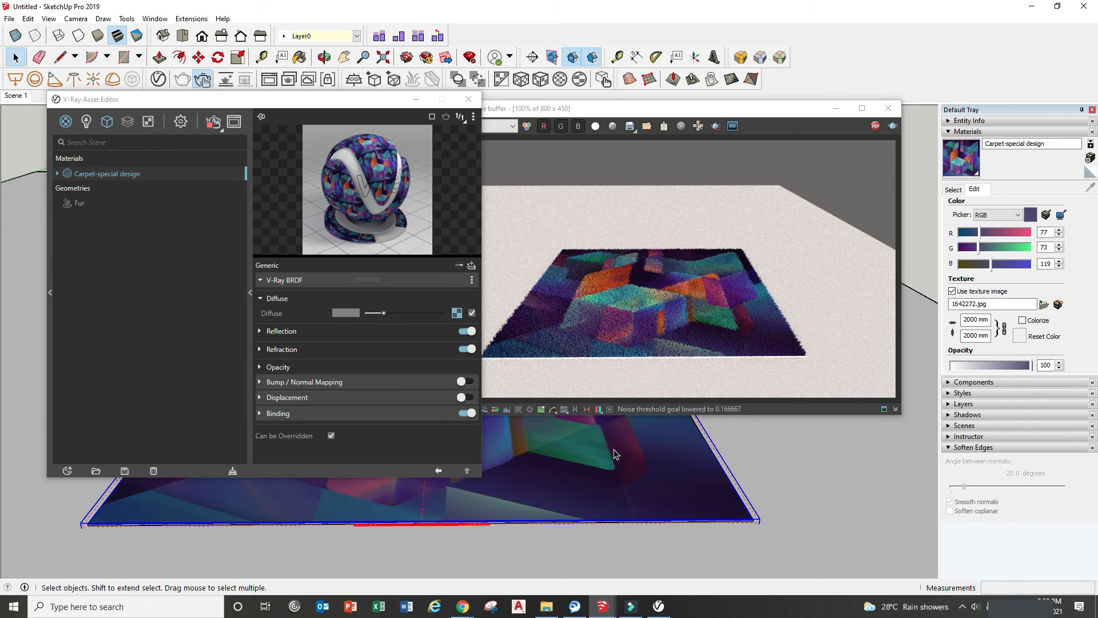
left_click_drag(343, 99, 324, 83)
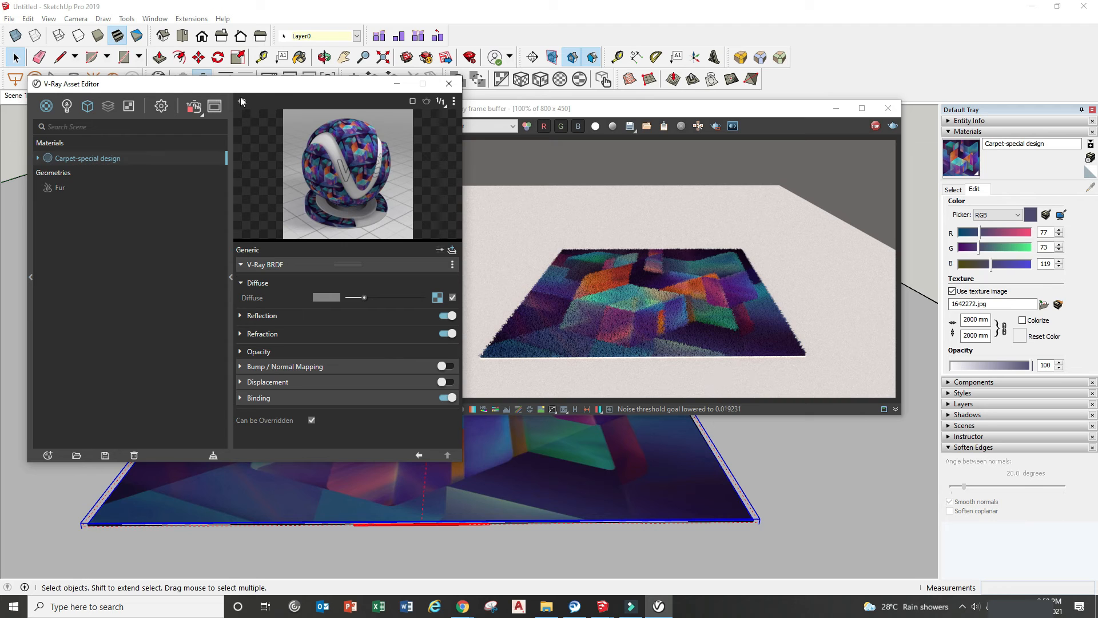
left_click_drag(243, 85, 240, 112)
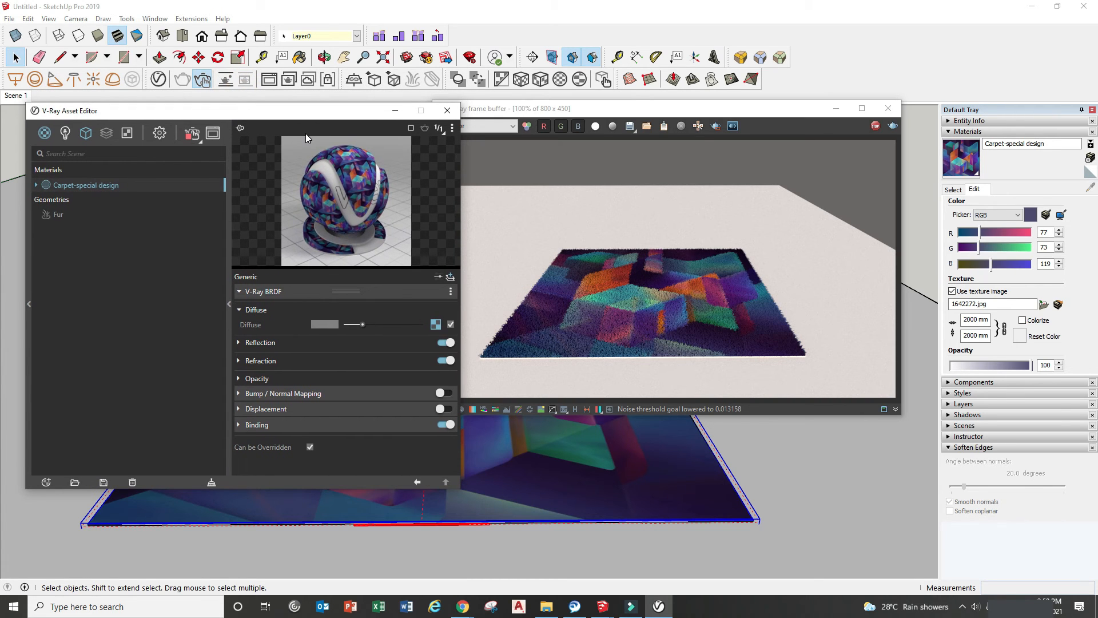